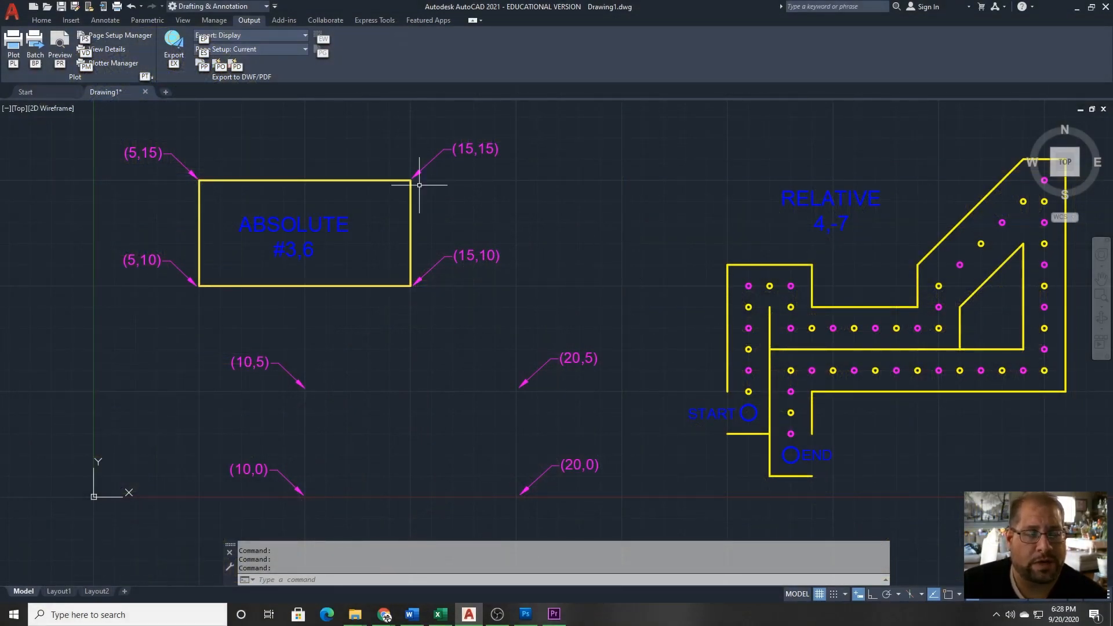
click(43, 23)
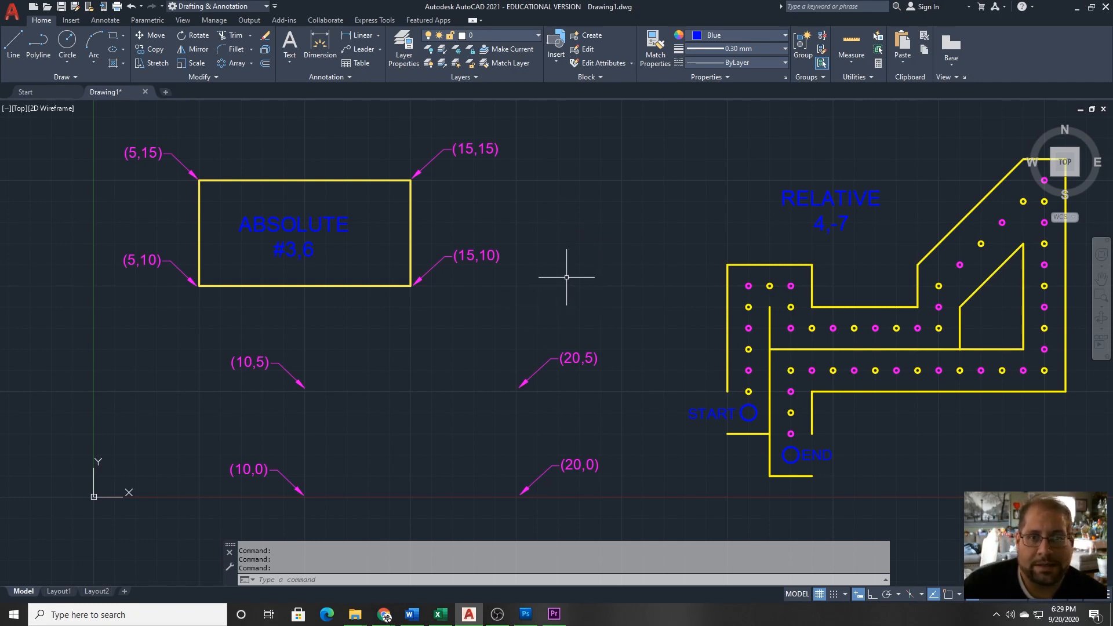
click(15, 52)
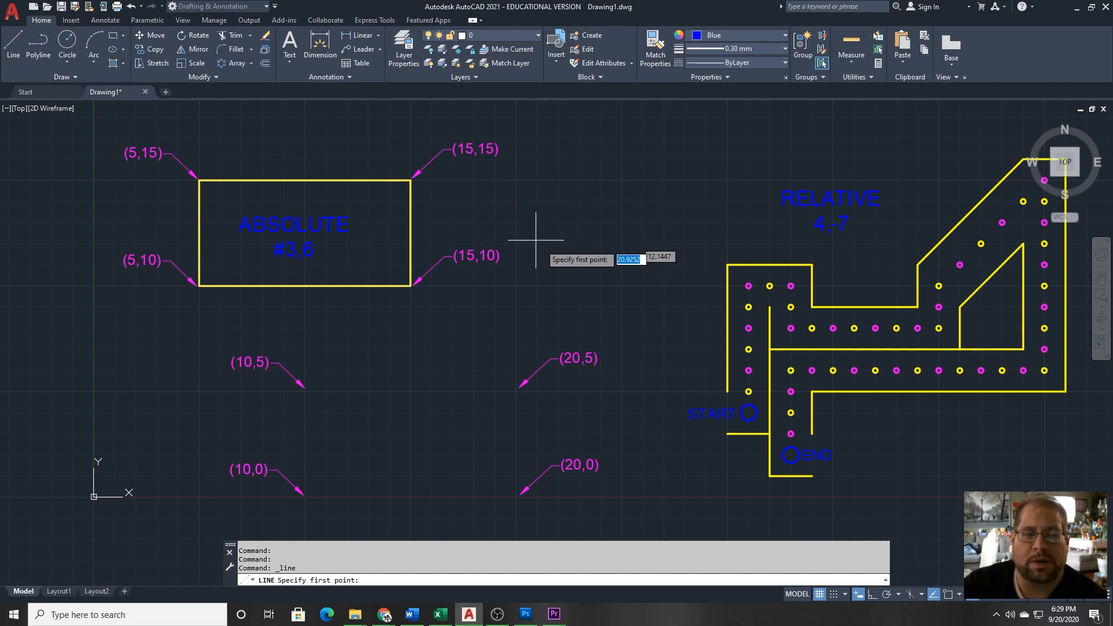
click(543, 207)
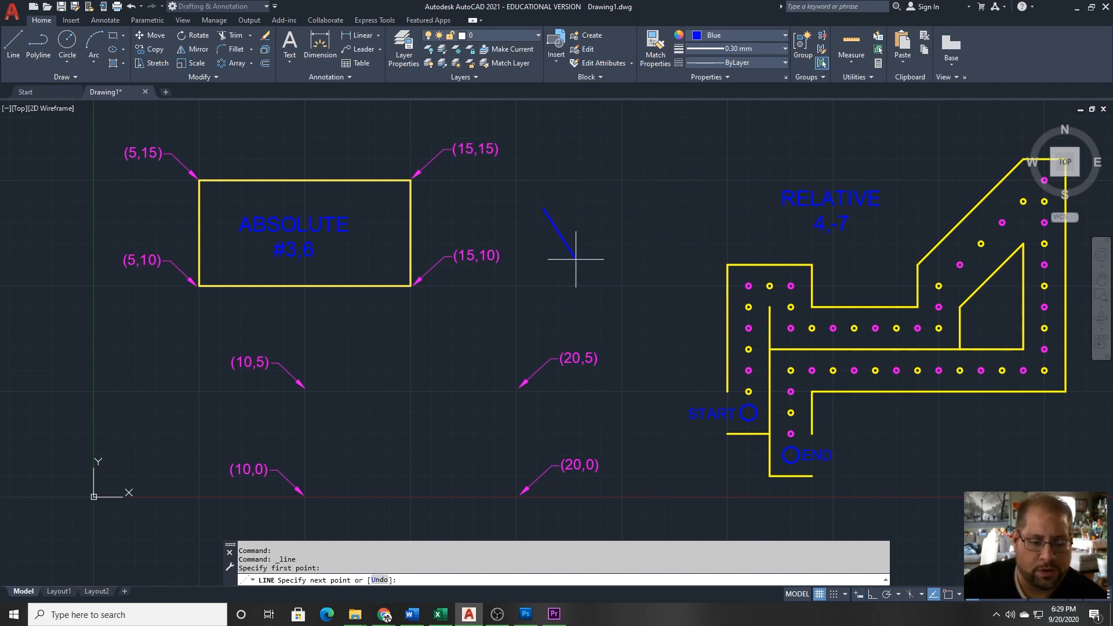
click(859, 594)
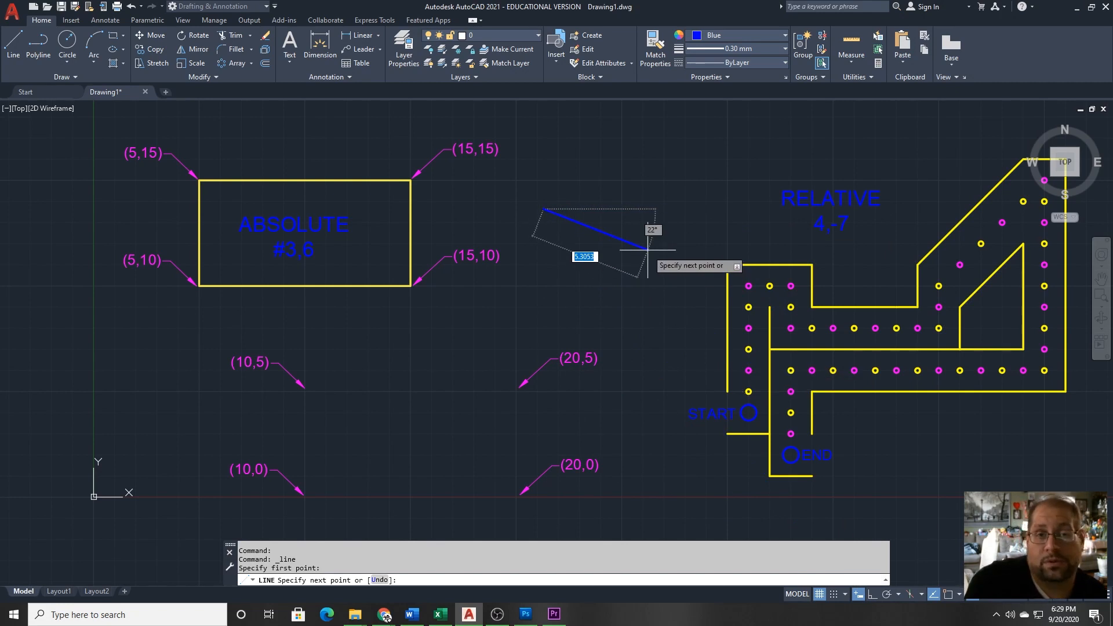
key(Escape)
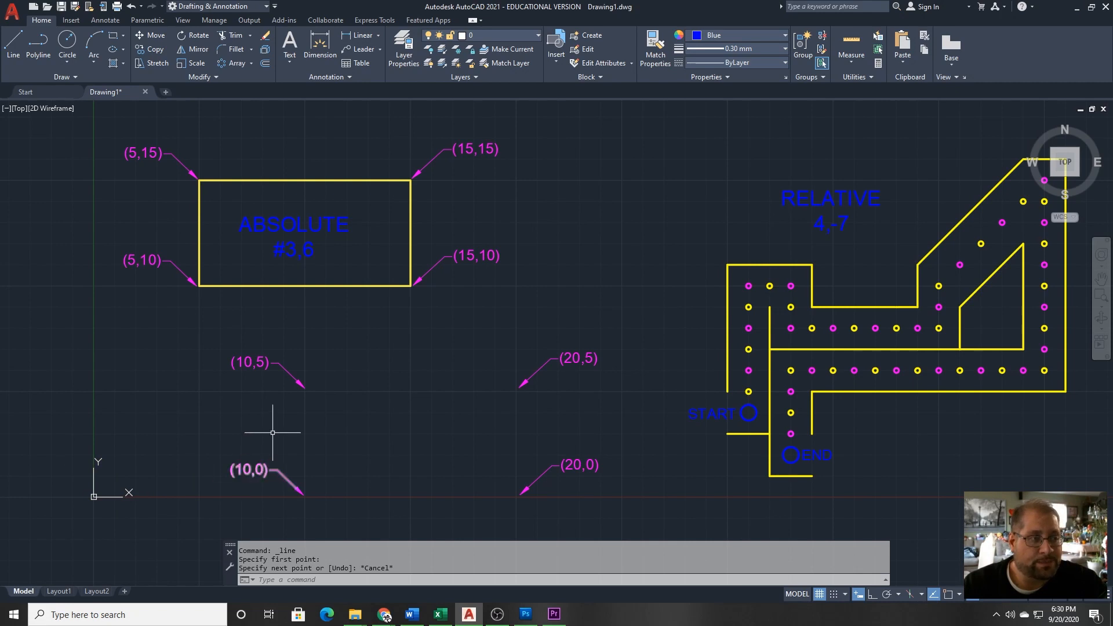
Step: Draw a line from absolute point 10,0 to absolute point 20,0 as the lower rectangle's bottom edge
click(14, 46)
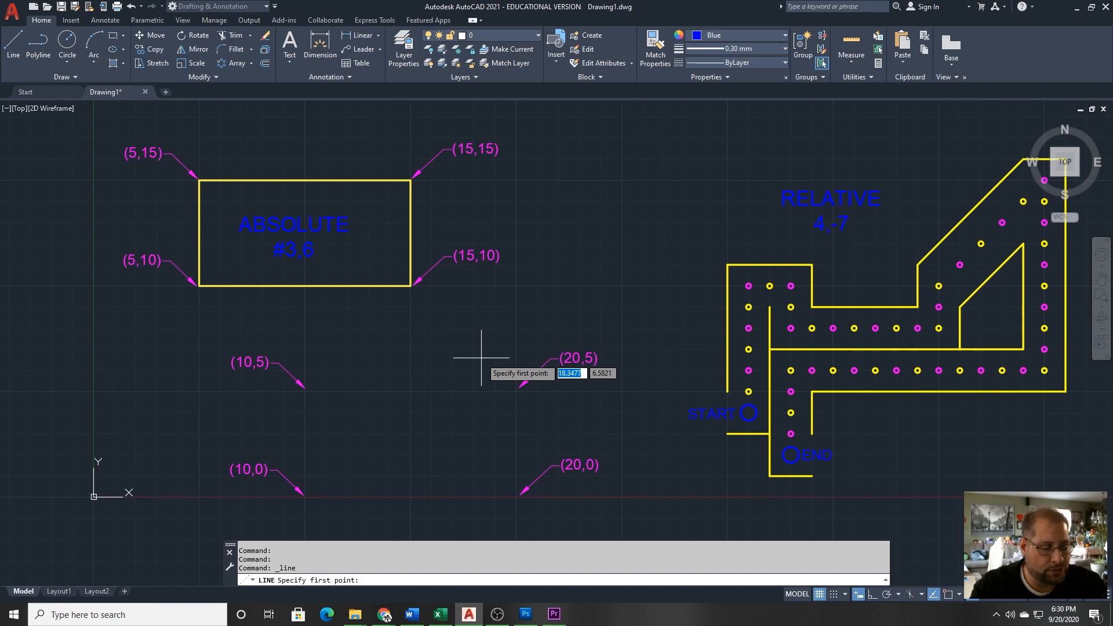
text(#)
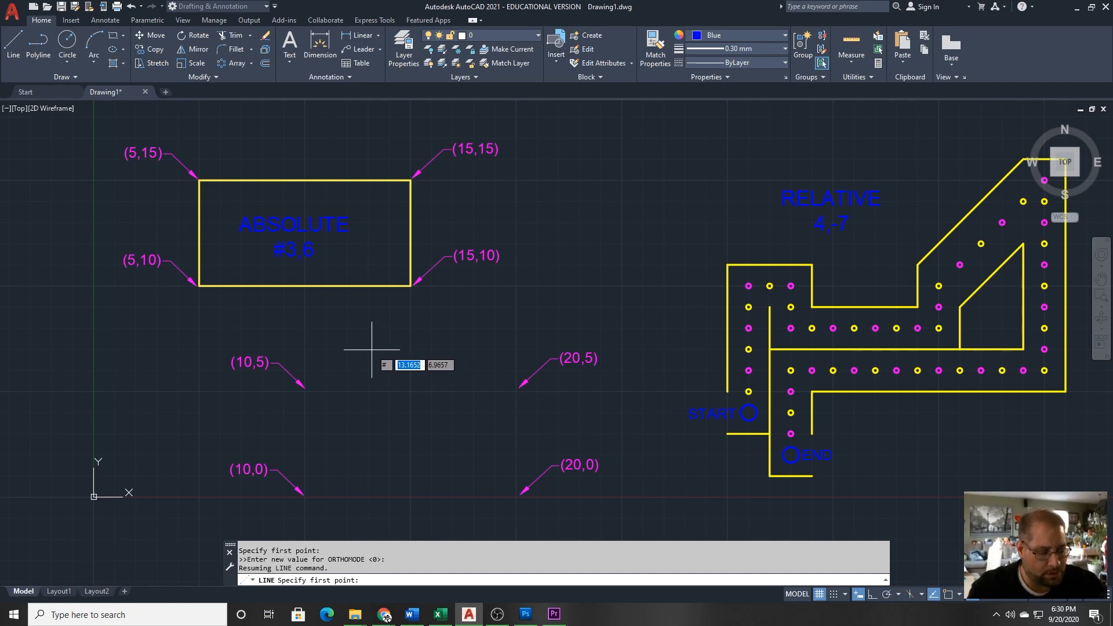
text(10)
key(Tab)
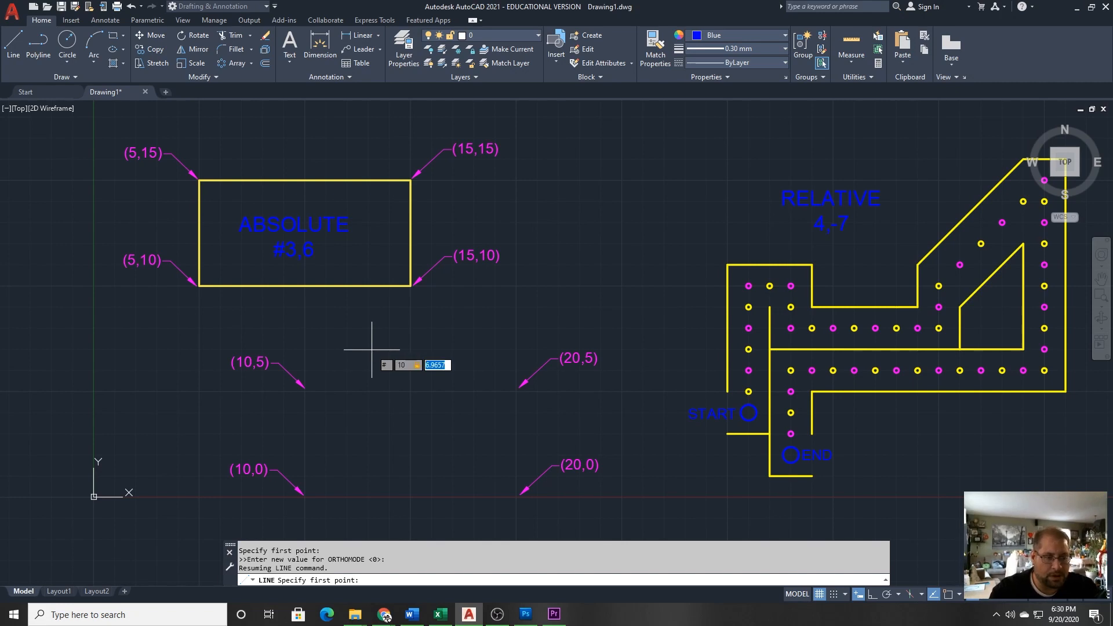
text(0)
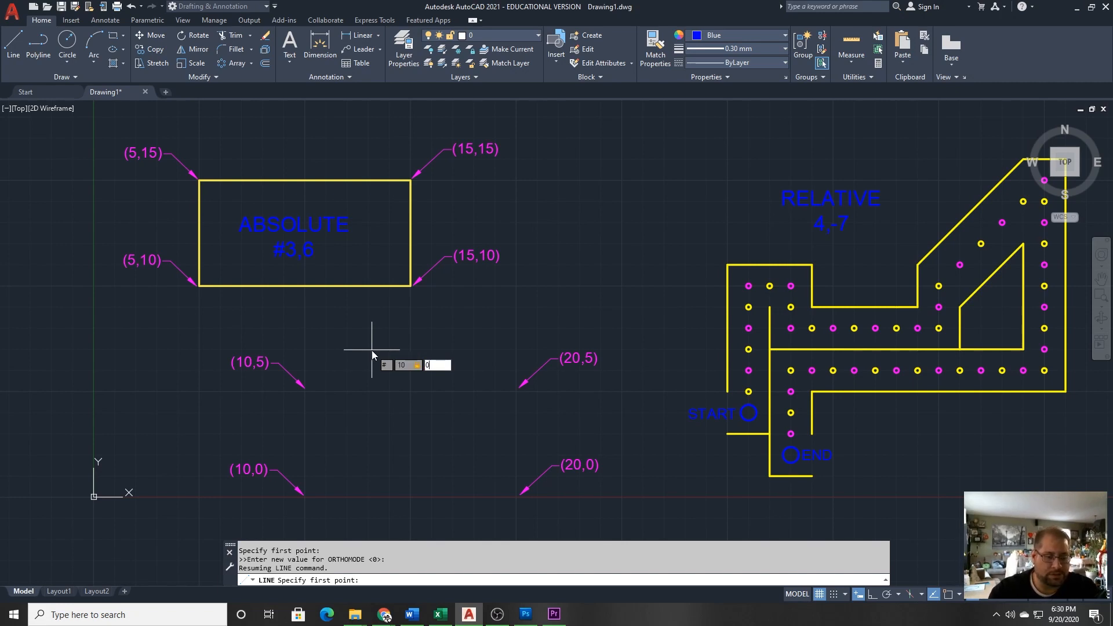
key(Return)
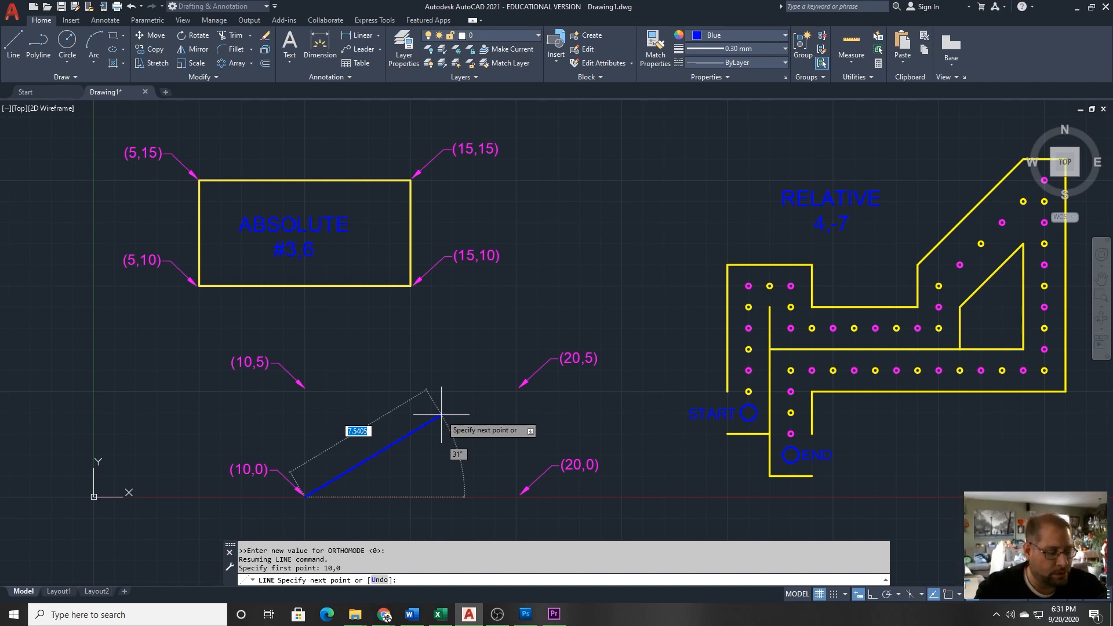
text(#)
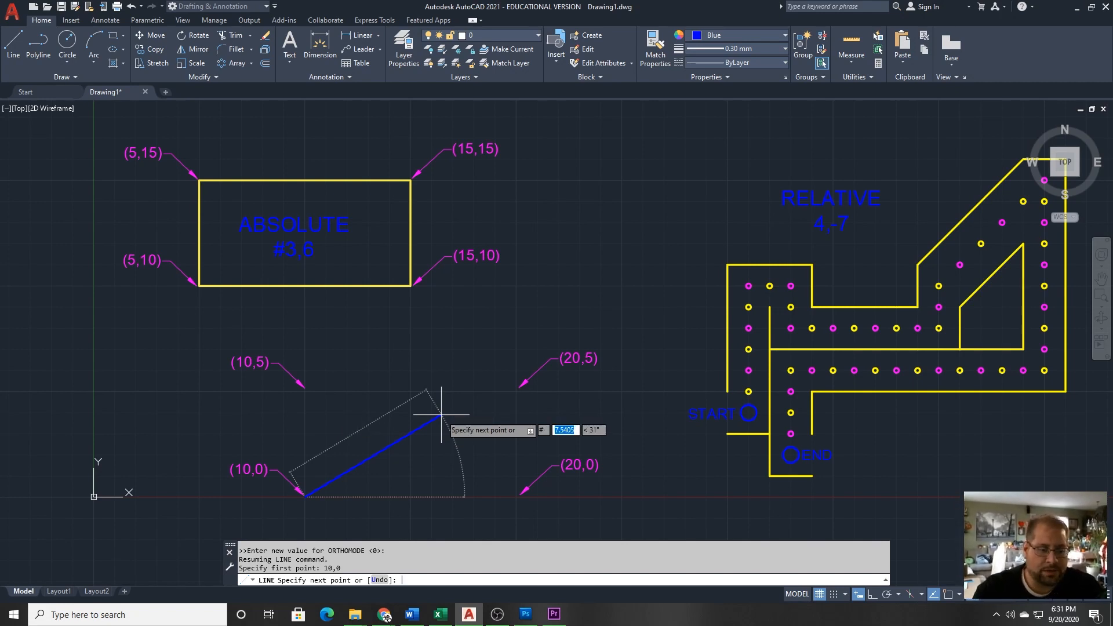
text(20,0)
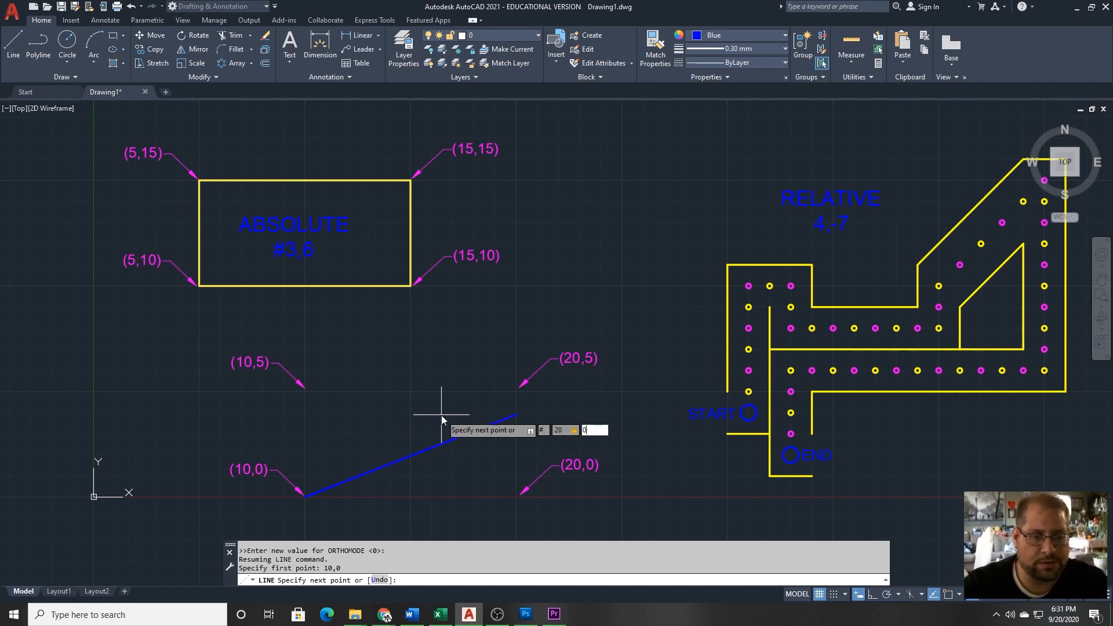
key(Return)
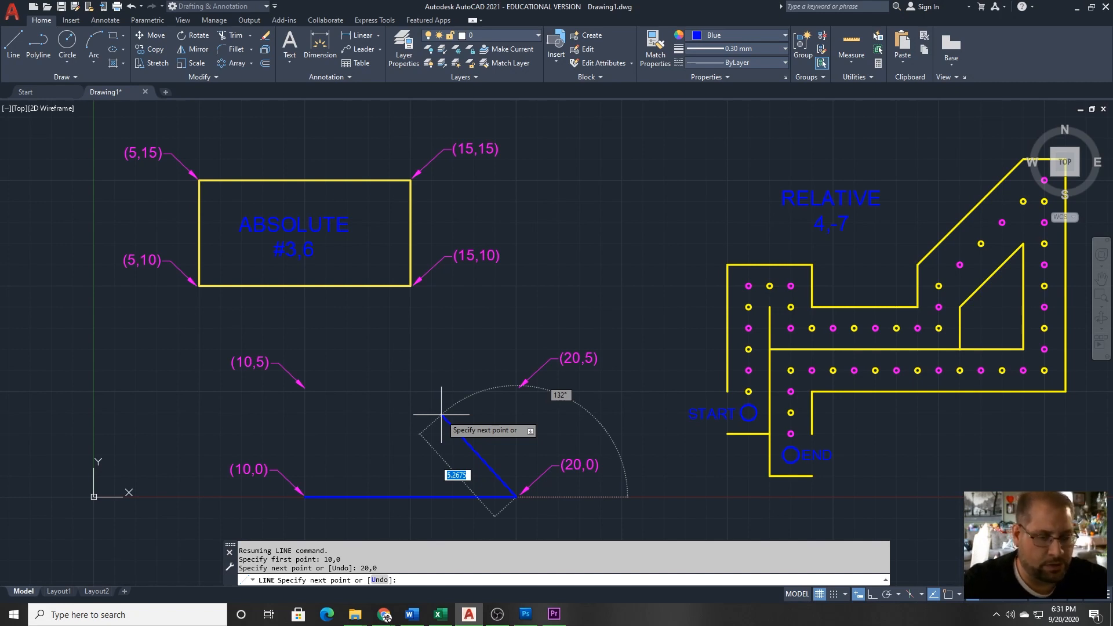
Step: Continue the line to absolute point 20,5 to form the rectangle's right edge
text(#)
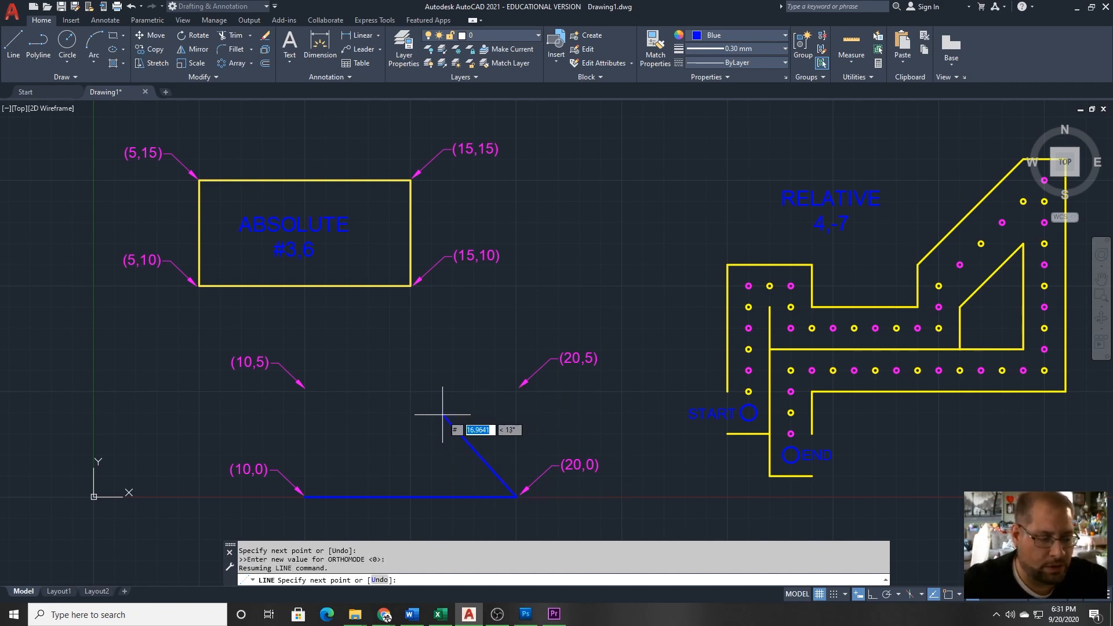
text(20,)
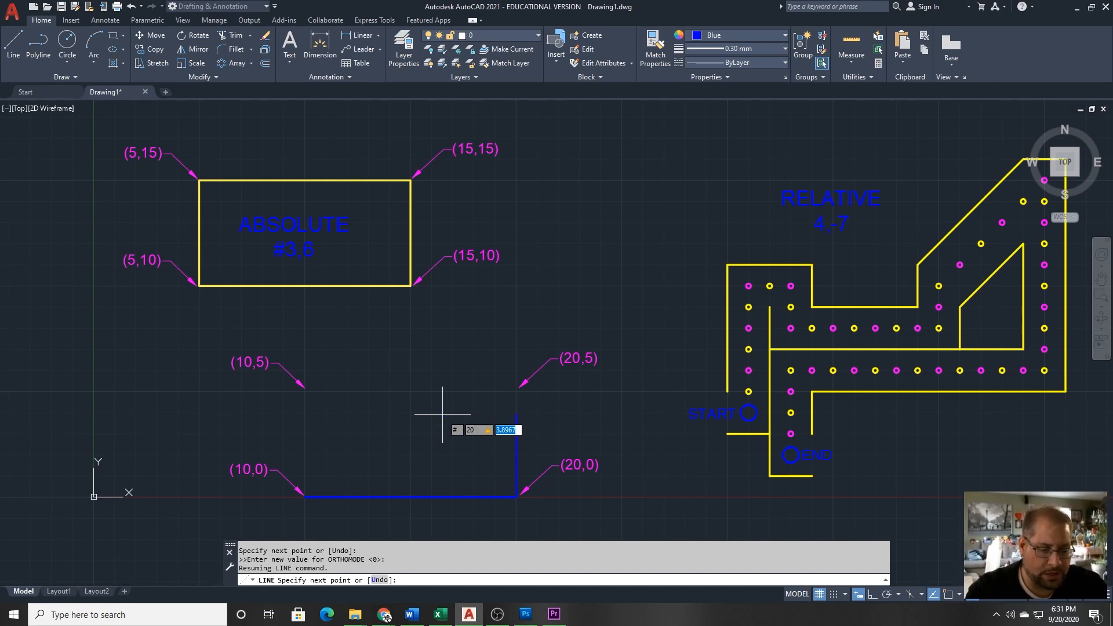
text(5)
key(Return)
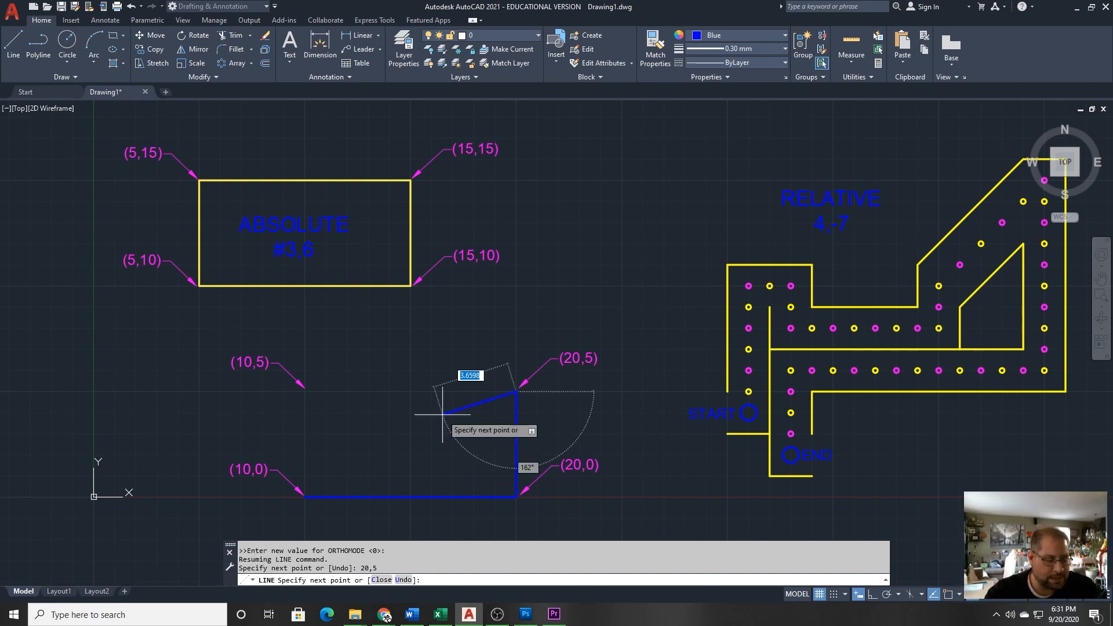
Step: Continue the line to absolute point 10,5 and close it back to the start to complete the rectangle
key(F8)
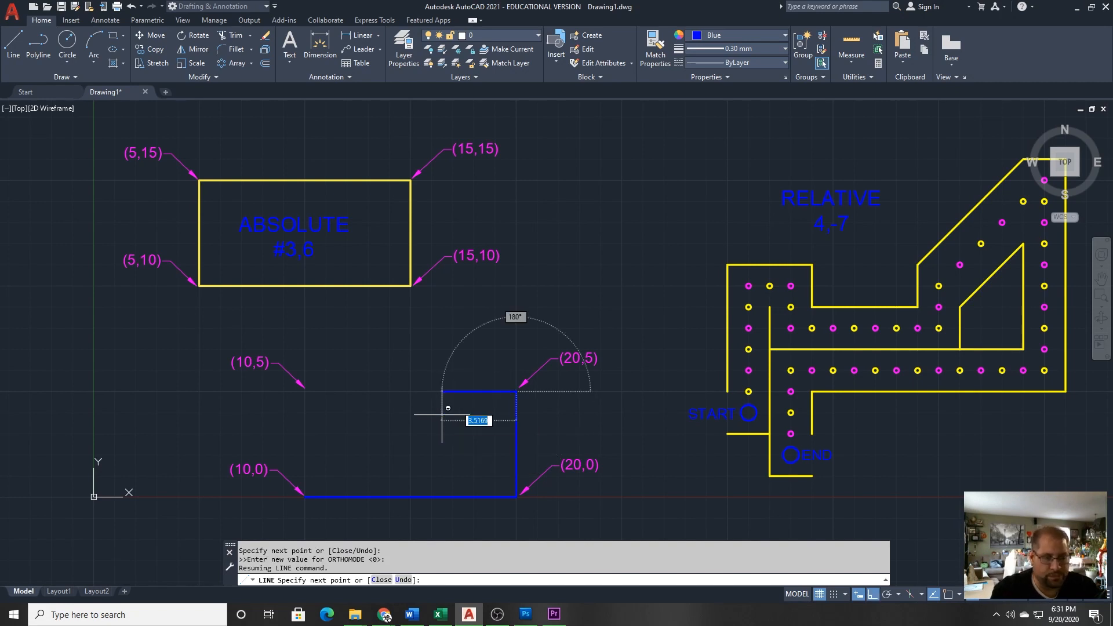
key(F8)
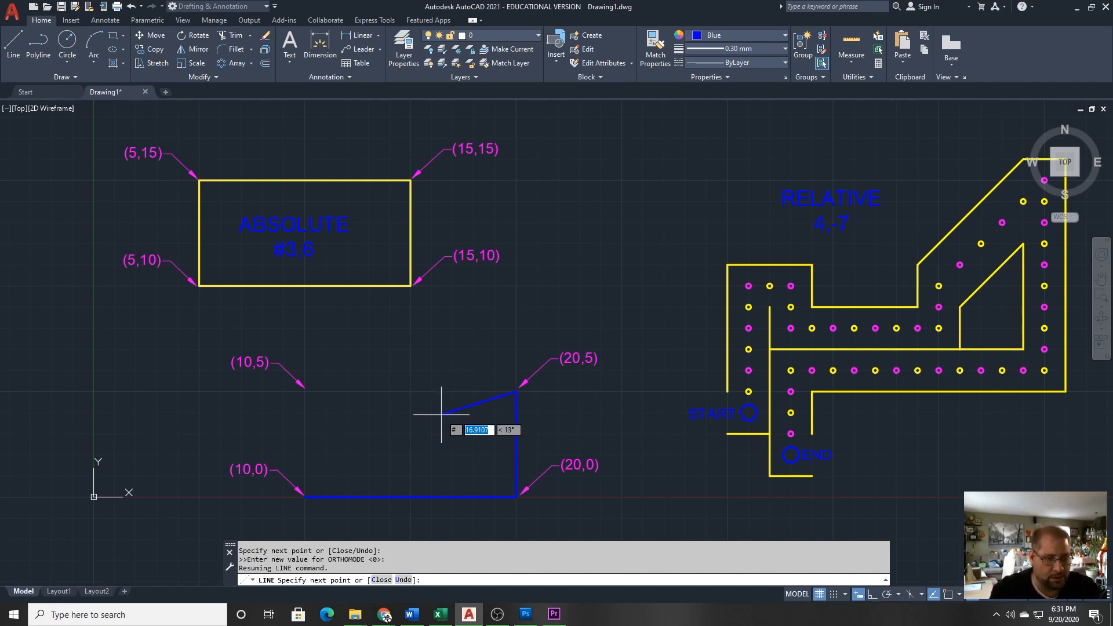
text(10)
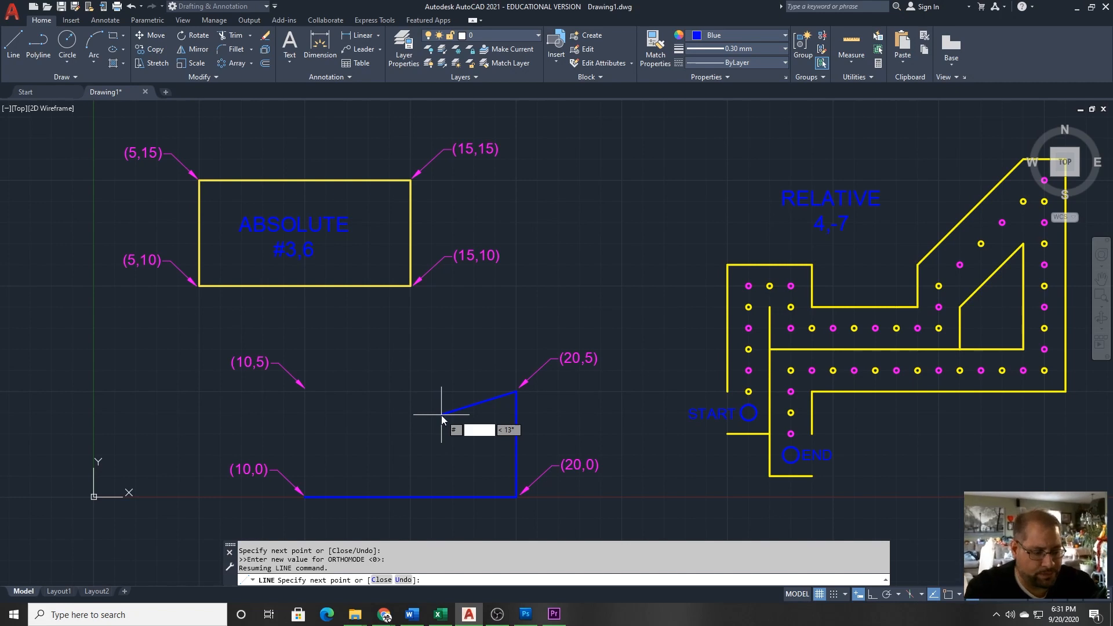
key(Tab)
text(5)
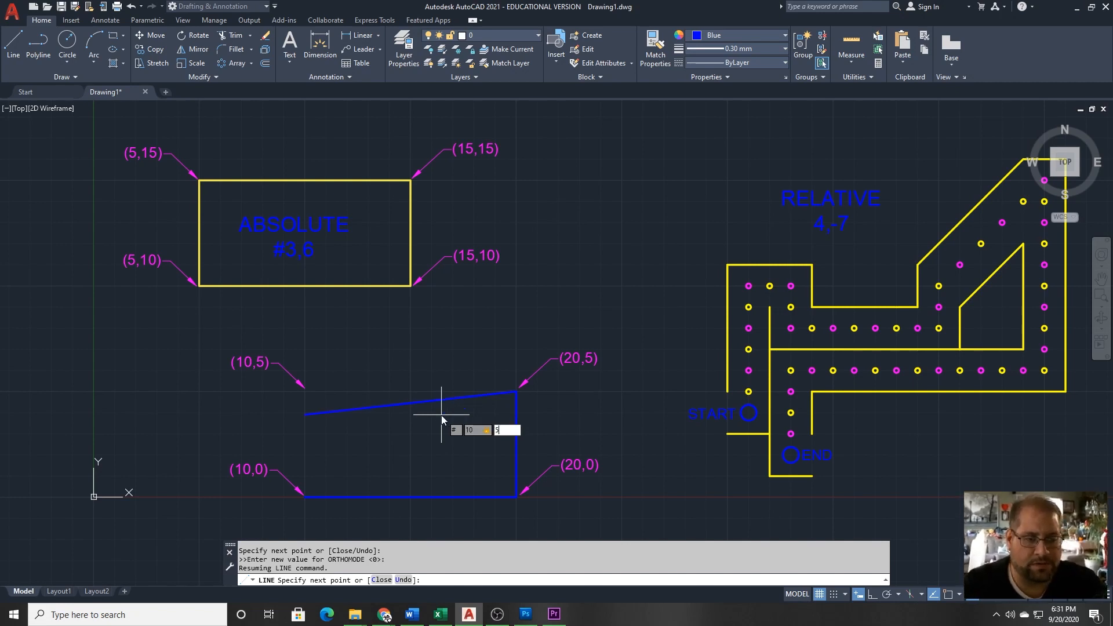
key(Return)
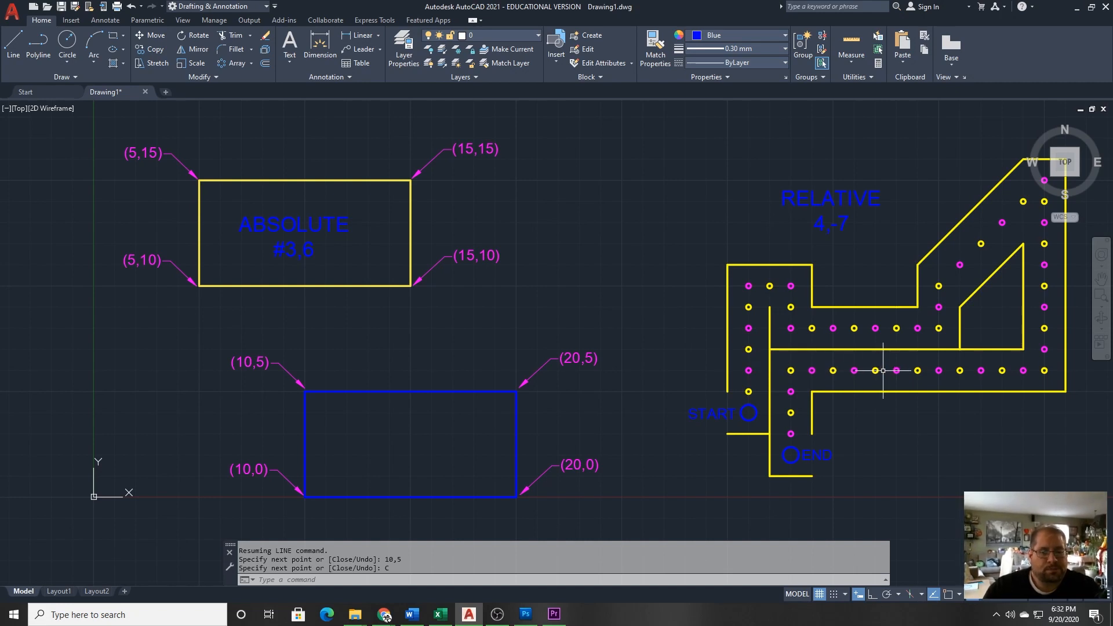
Step: Turn on object snap and draw a line from the START circle's center to relative point 0,6 in the RELATIVE maze
middle_drag(883, 370, 549, 380)
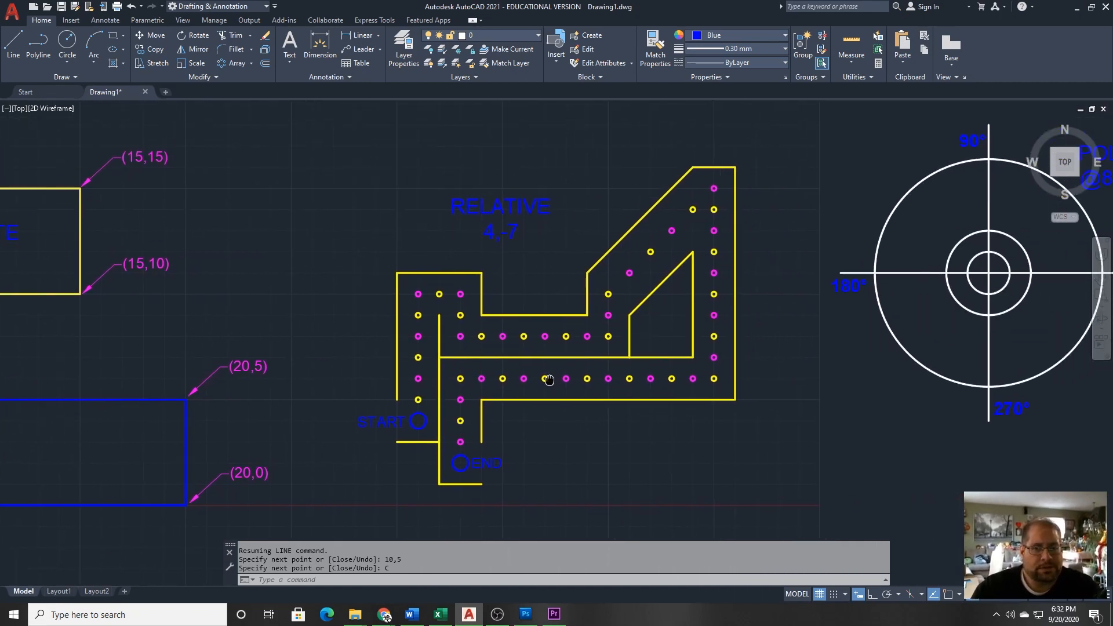
click(13, 43)
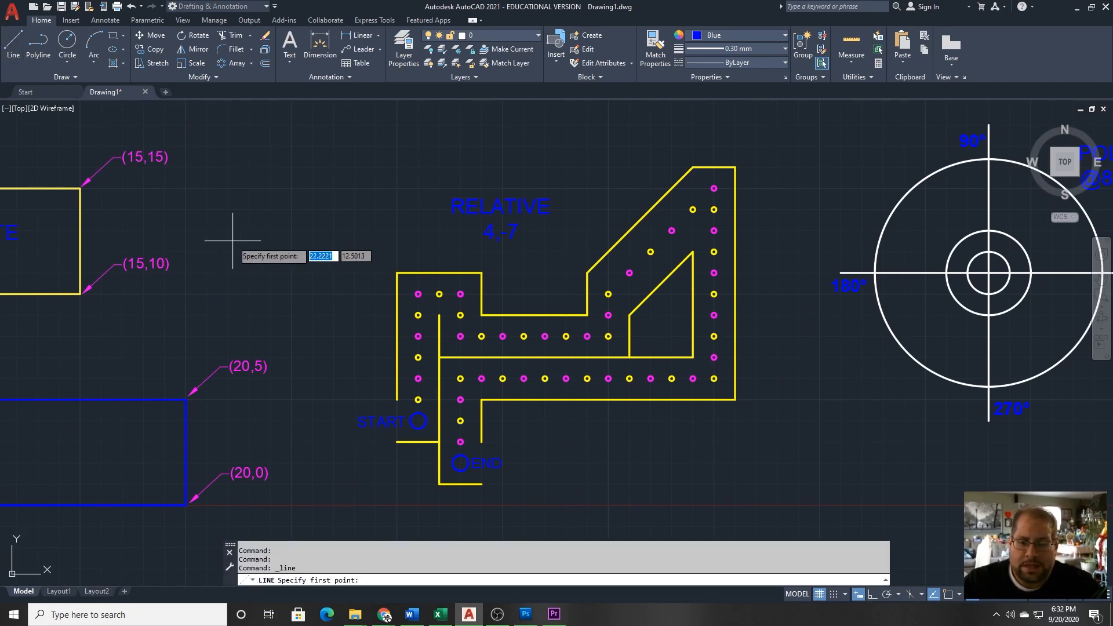
click(948, 594)
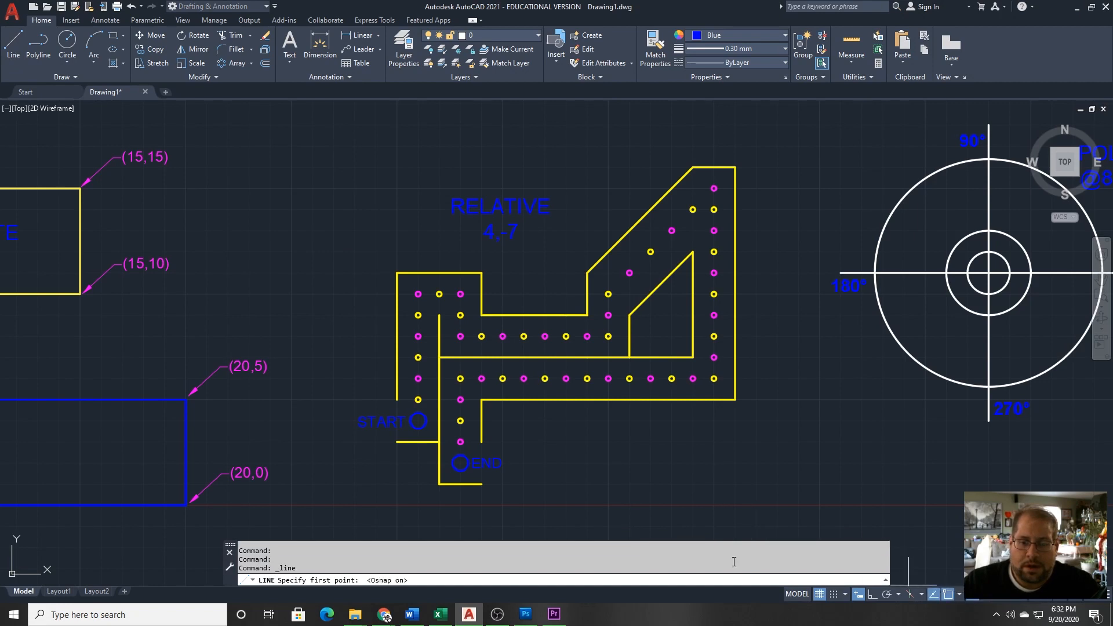
click(418, 420)
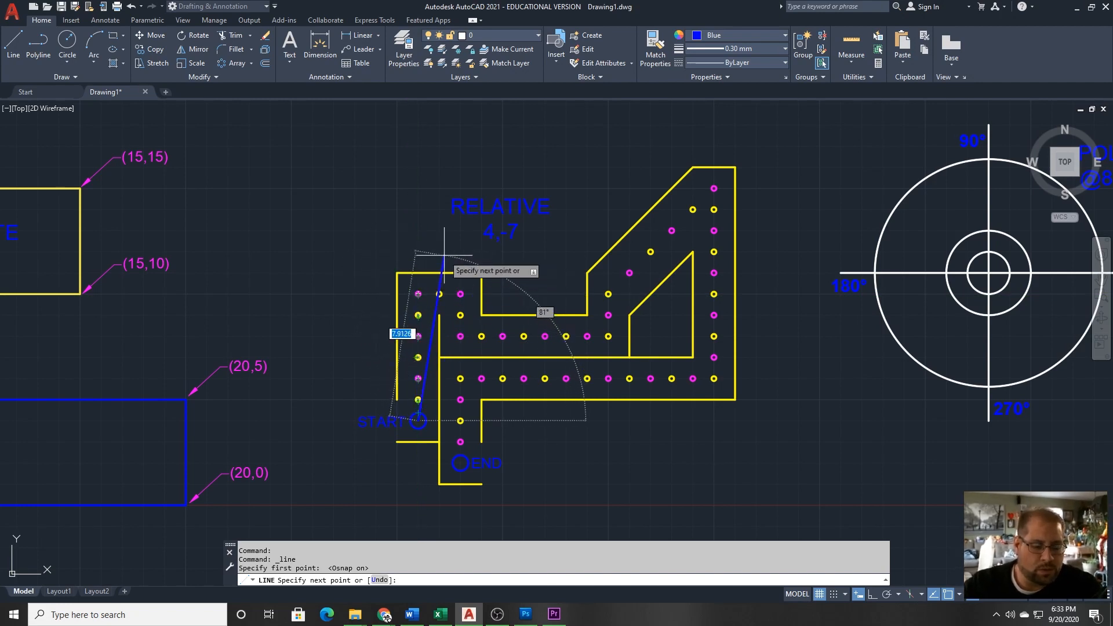
text(0)
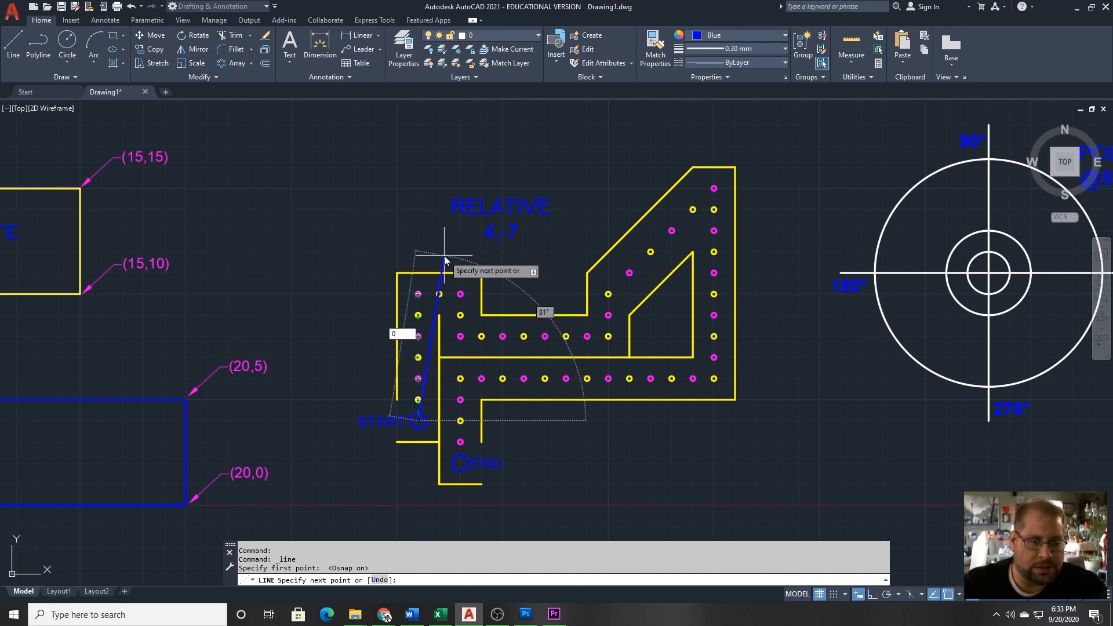
key(Tab)
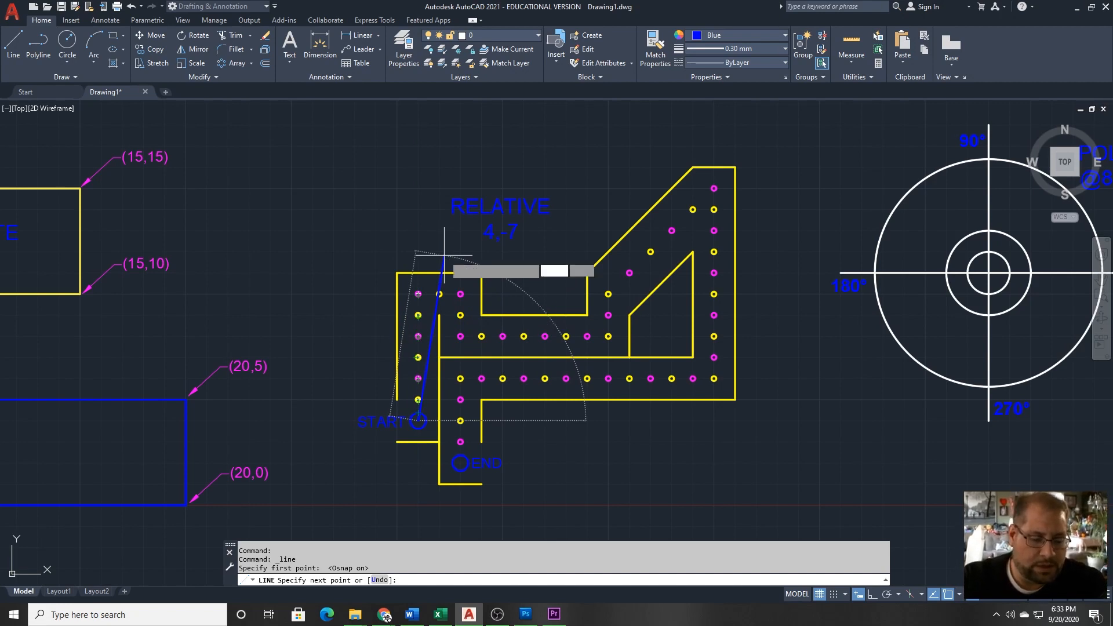
text(6)
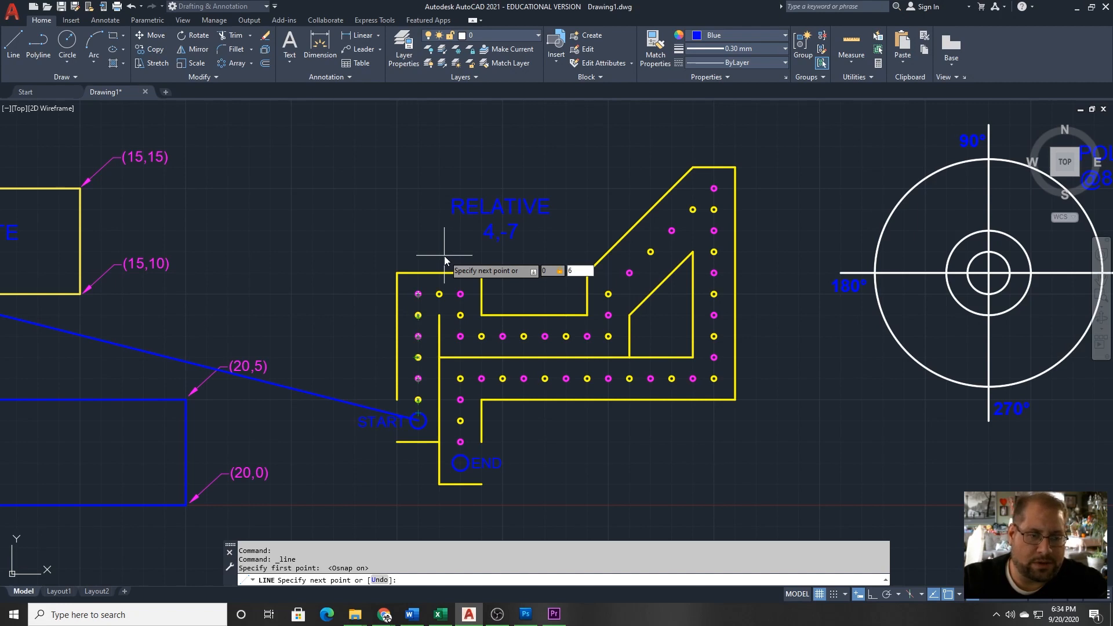
key(Return)
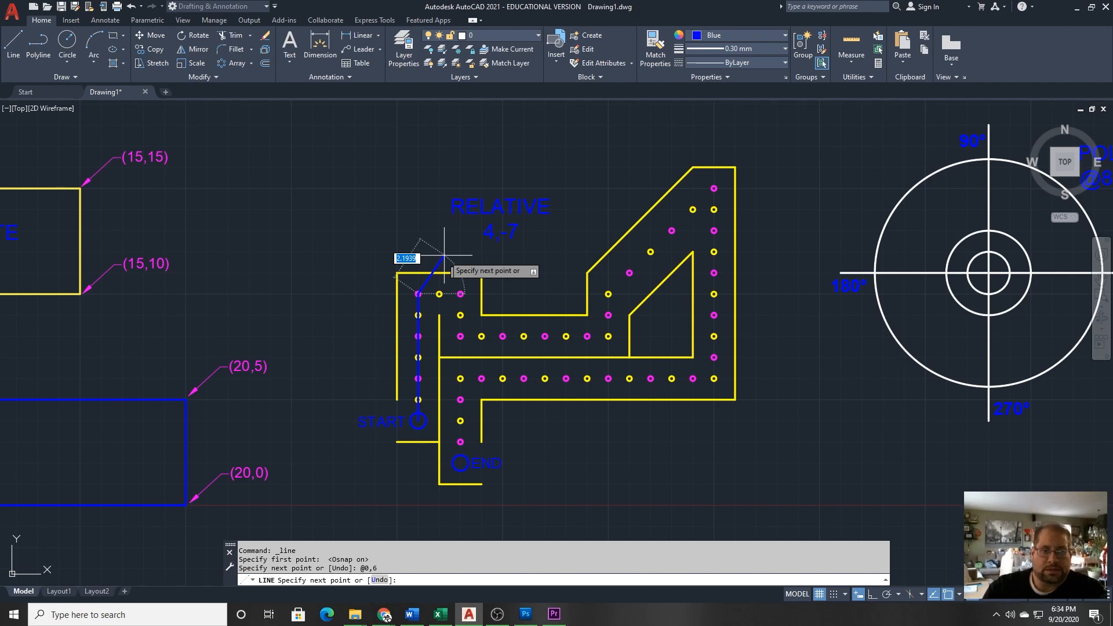
Step: Continue the maze path with two segments using relative coordinates 2,0 and 0,-2
text(2)
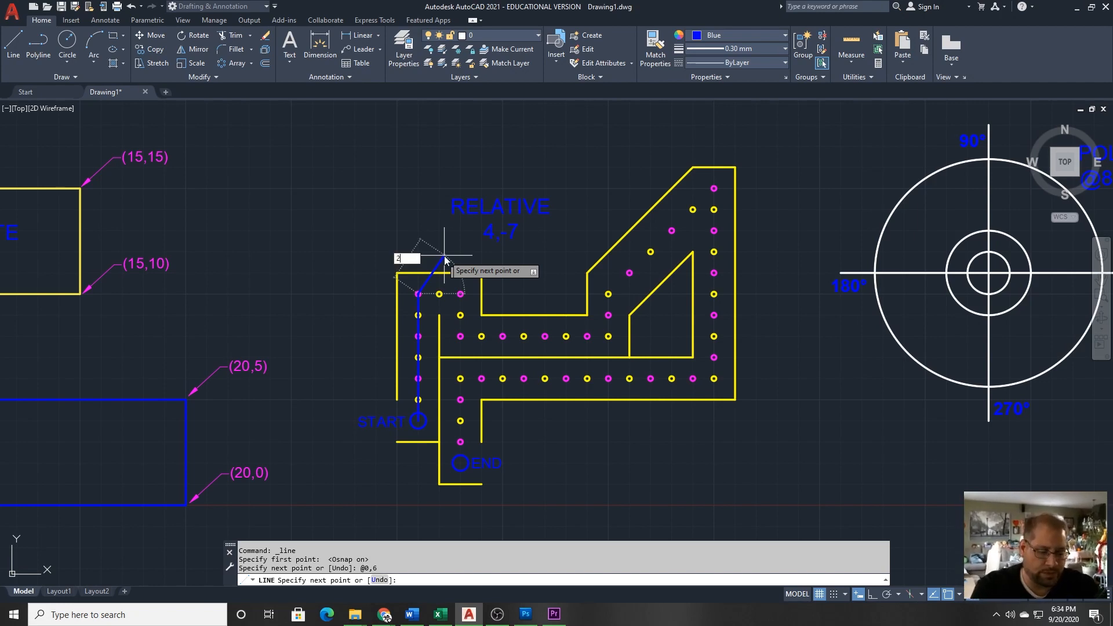
key(Tab)
text(0)
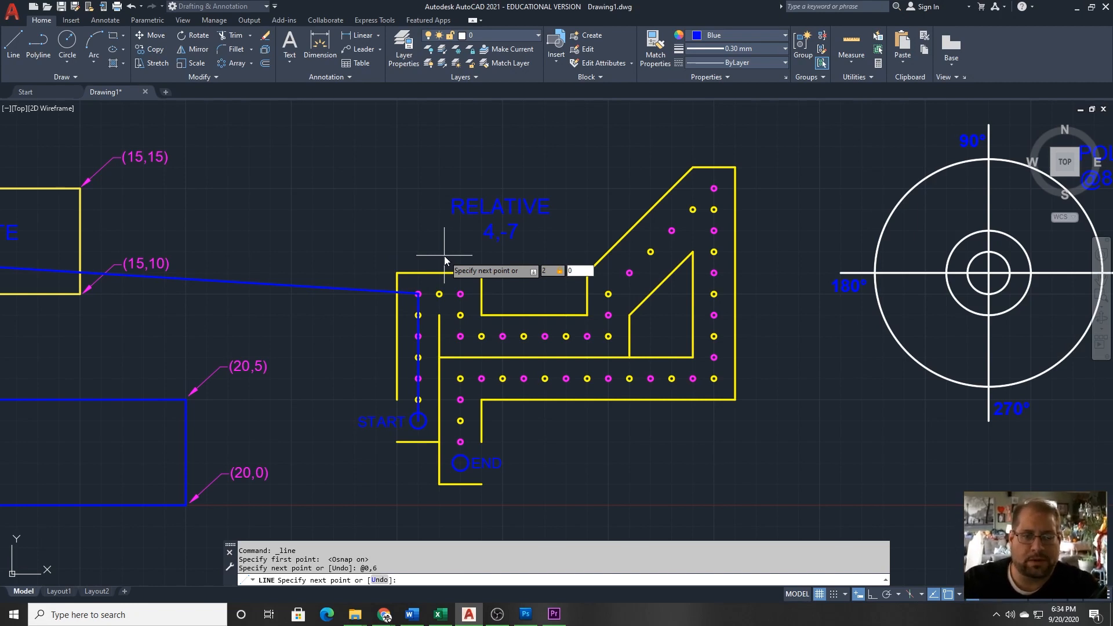
key(Return)
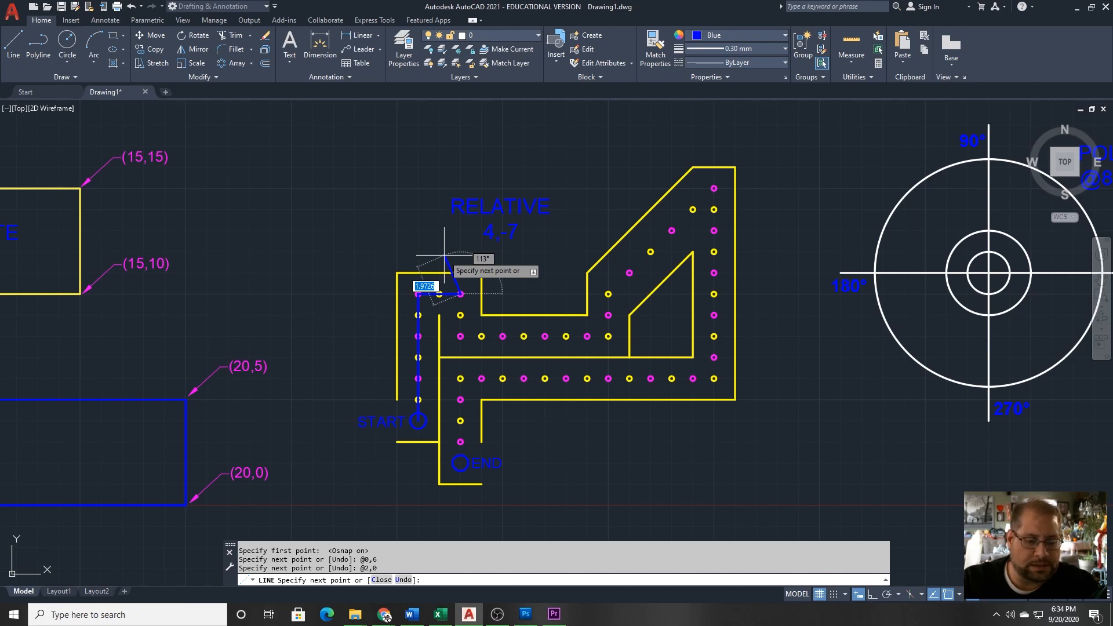
text(0,-2)
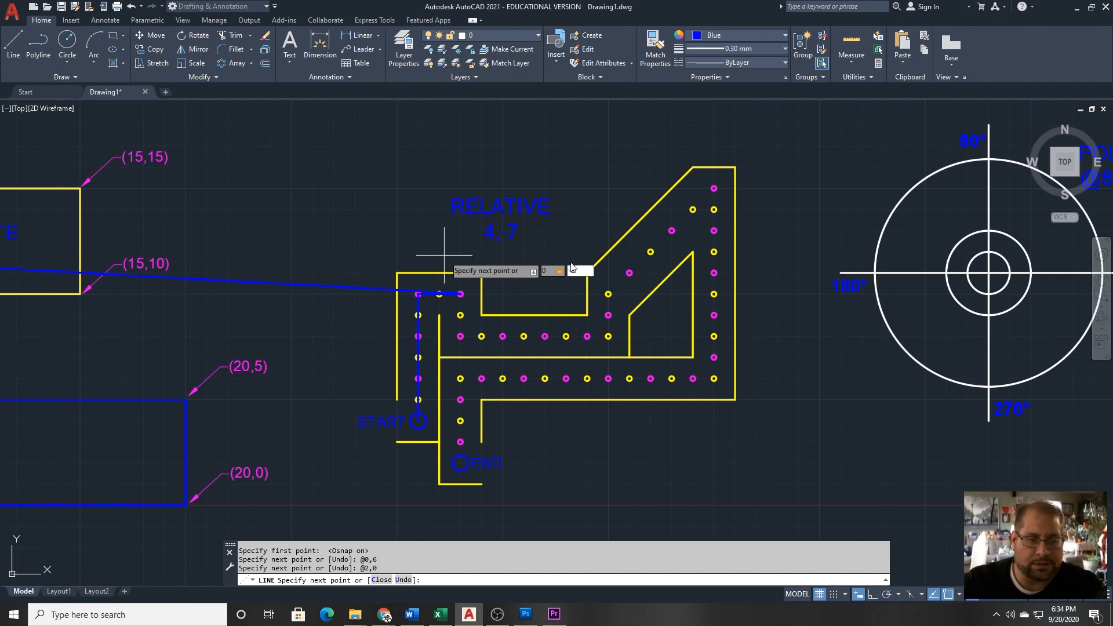
key(Return)
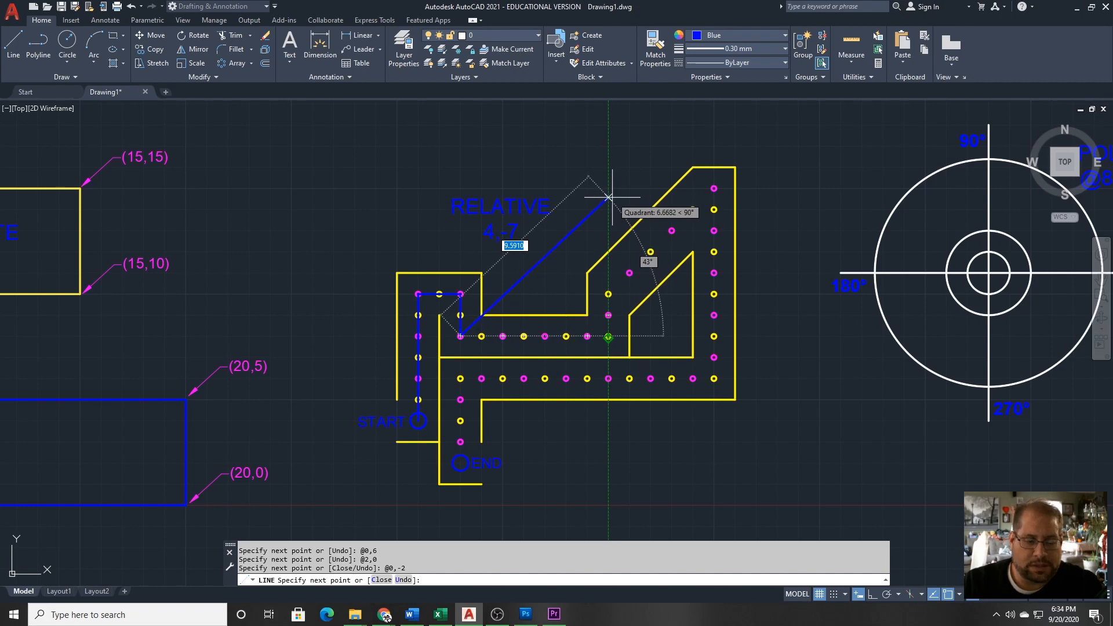
Step: Continue the maze path with two segments using relative coordinates 7,0 and 0,2
text(7)
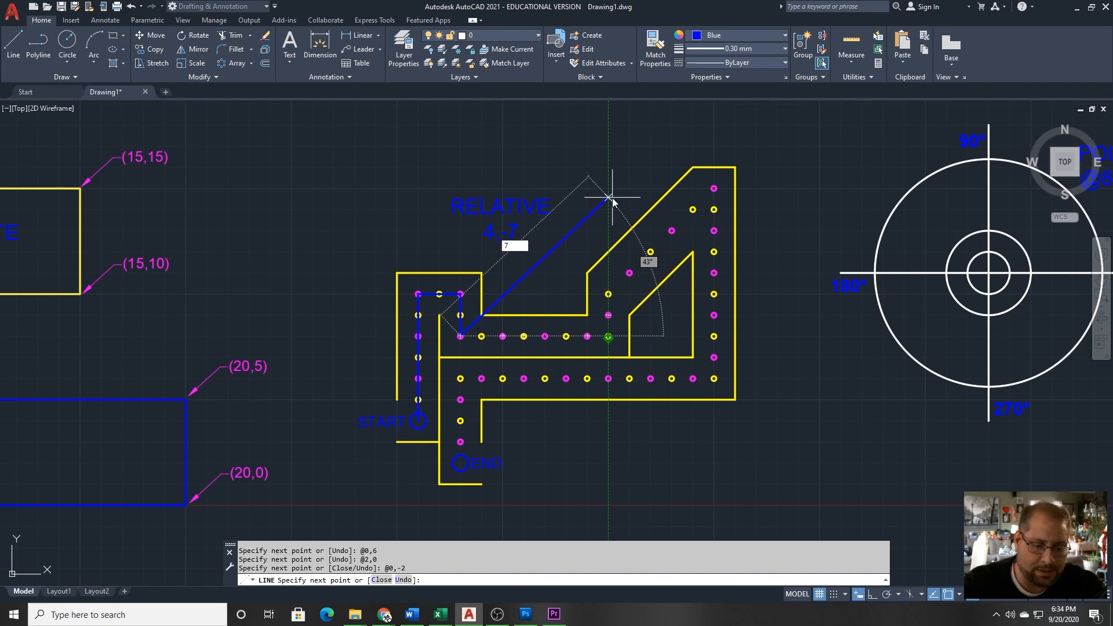
key(Tab)
text(0)
key(Return)
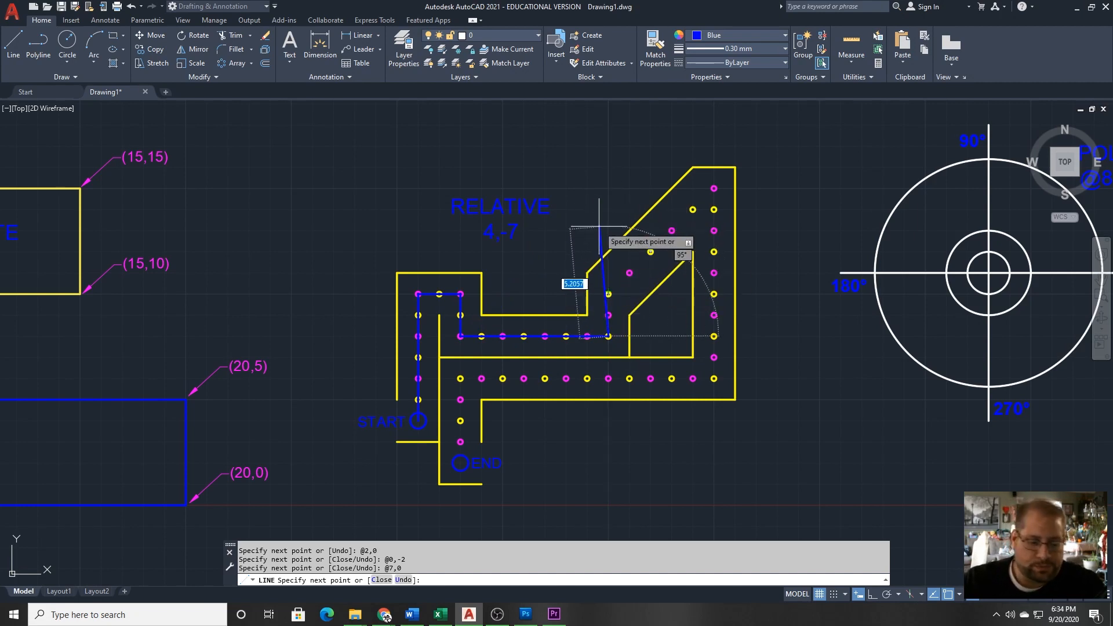
text(@0,2)
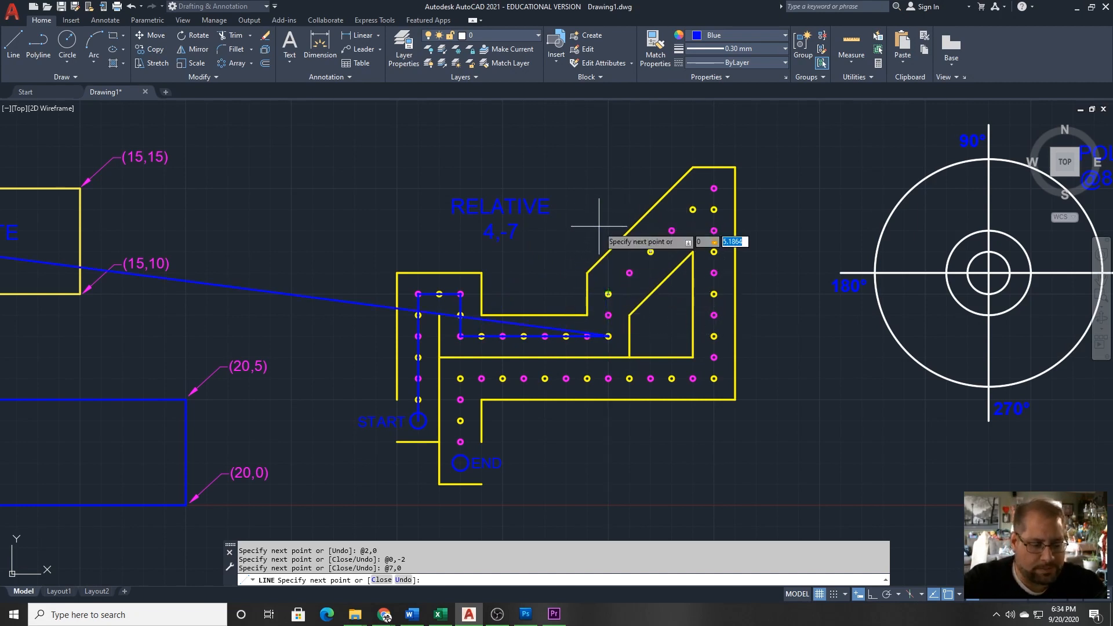
key(Return)
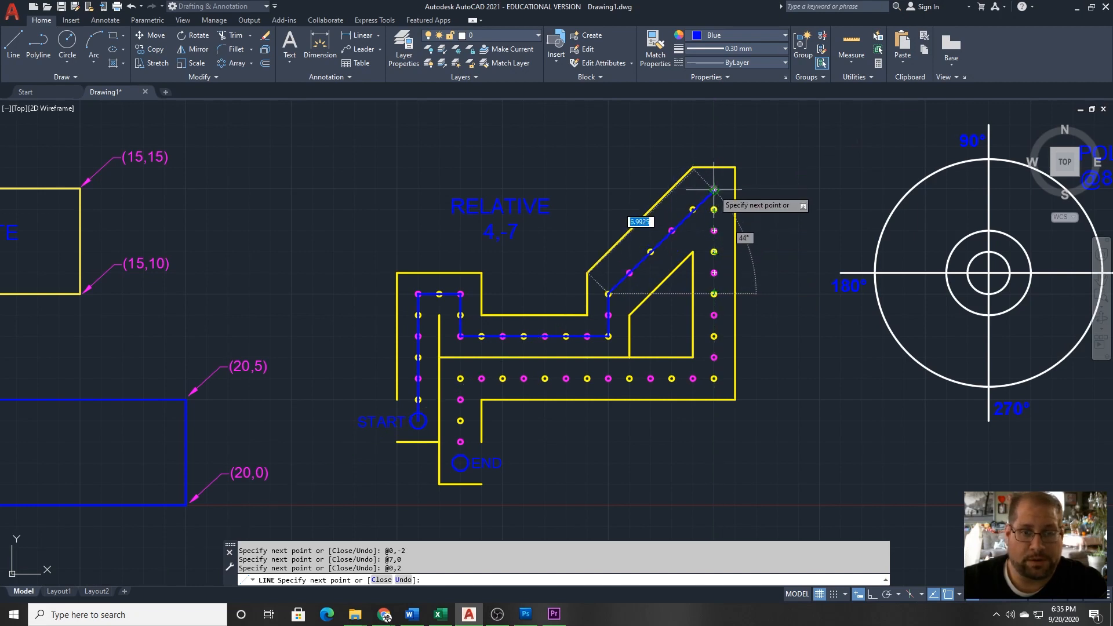
Step: Add the maze's diagonal segment to relative point 5,5 and the long downward segment to relative point 0,-9
text(5)
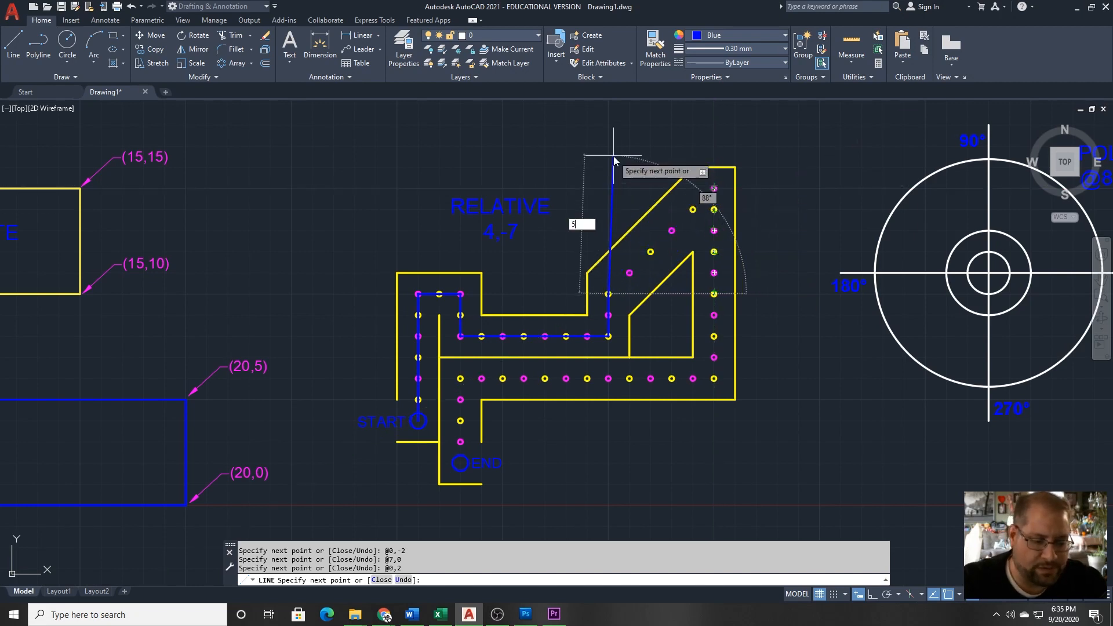
key(Tab)
text(5)
key(Return)
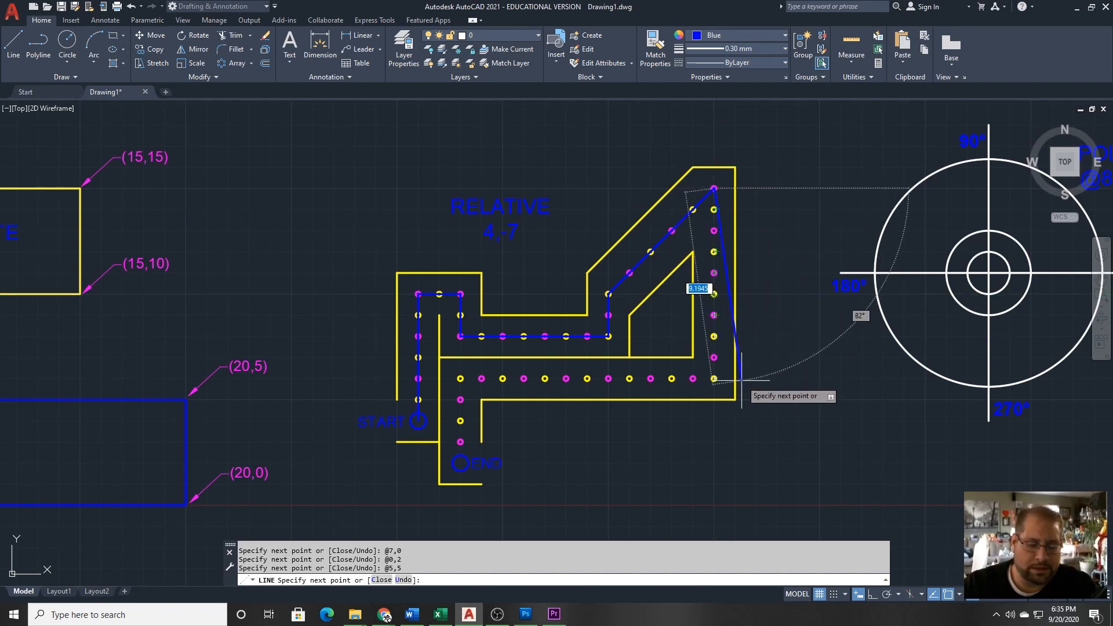
text(0,-9)
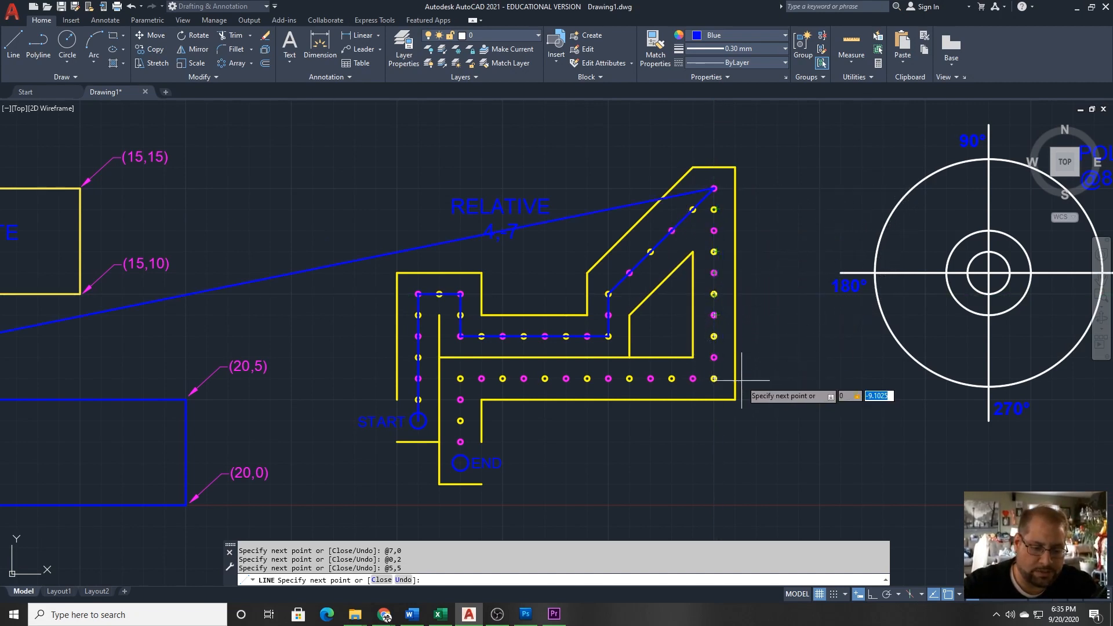
key(Return)
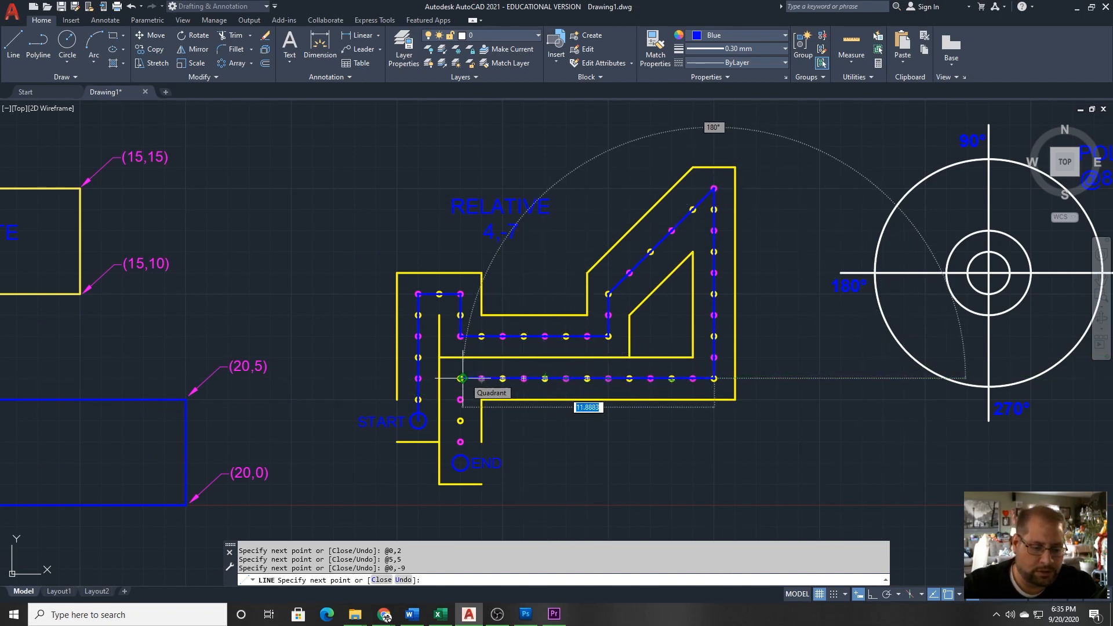
Step: Finish the maze path at the END circle with relative coordinates -12,0 and 0,-4, and end the line
text(-12,0)
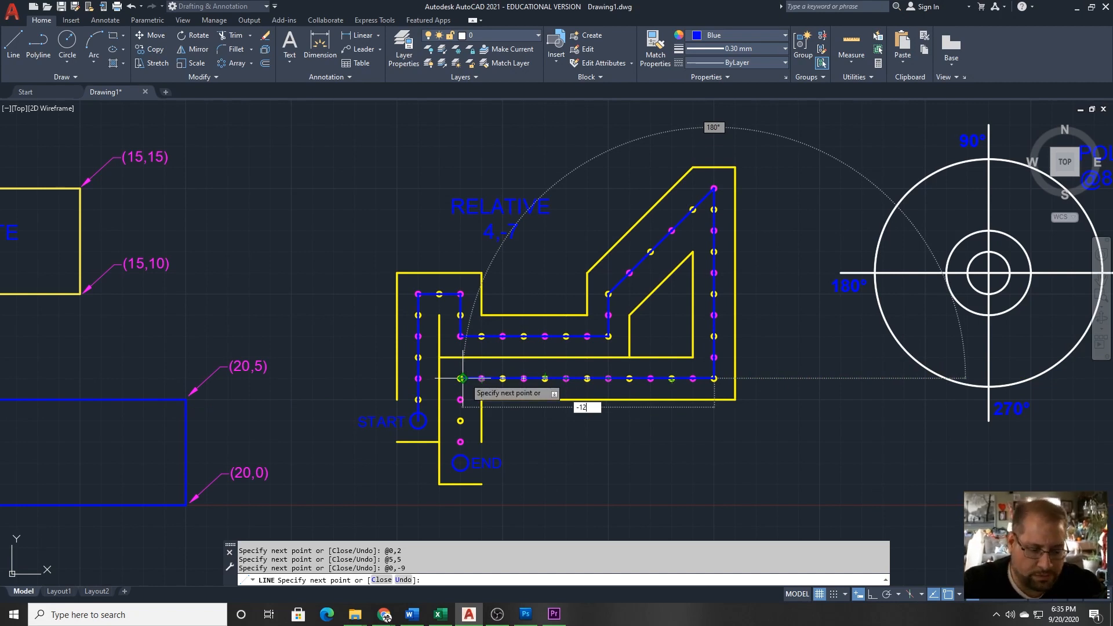
key(Return)
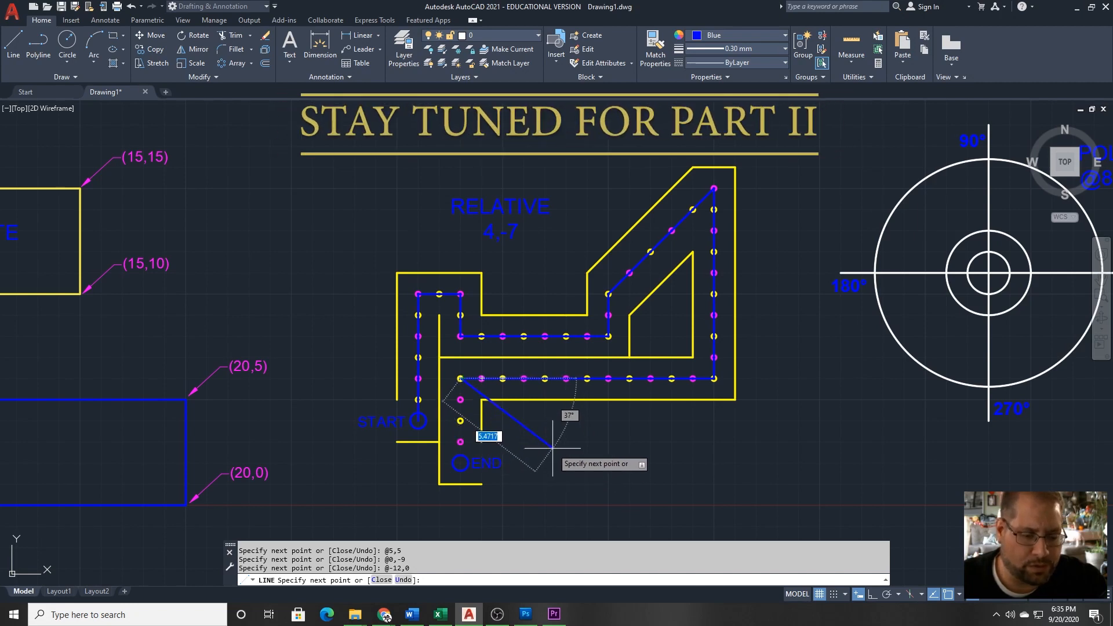
text(0,)
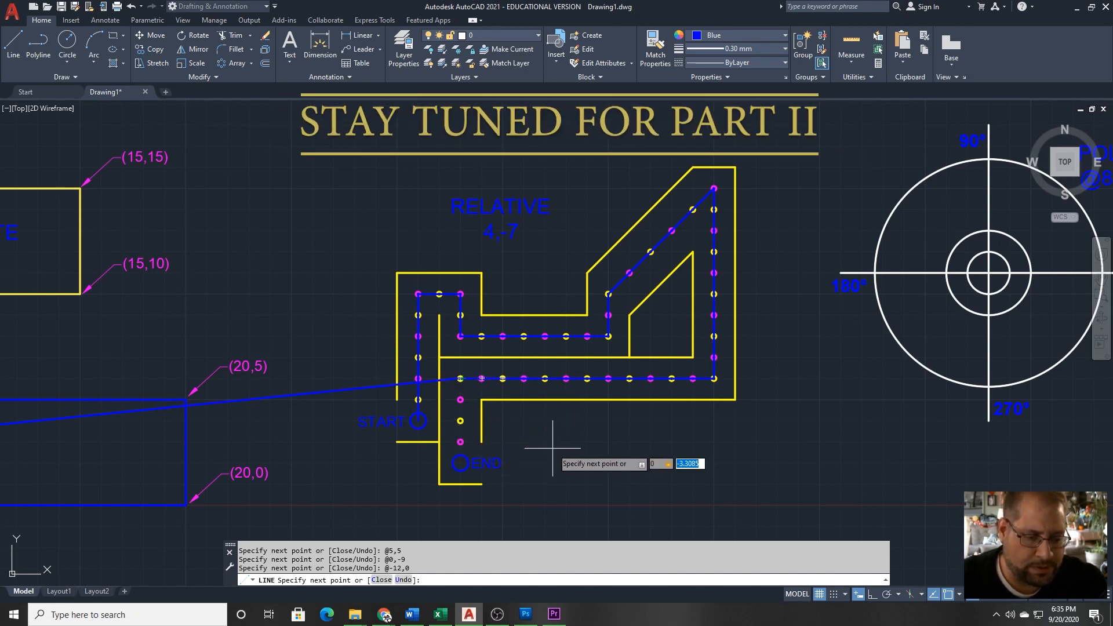
text(-4)
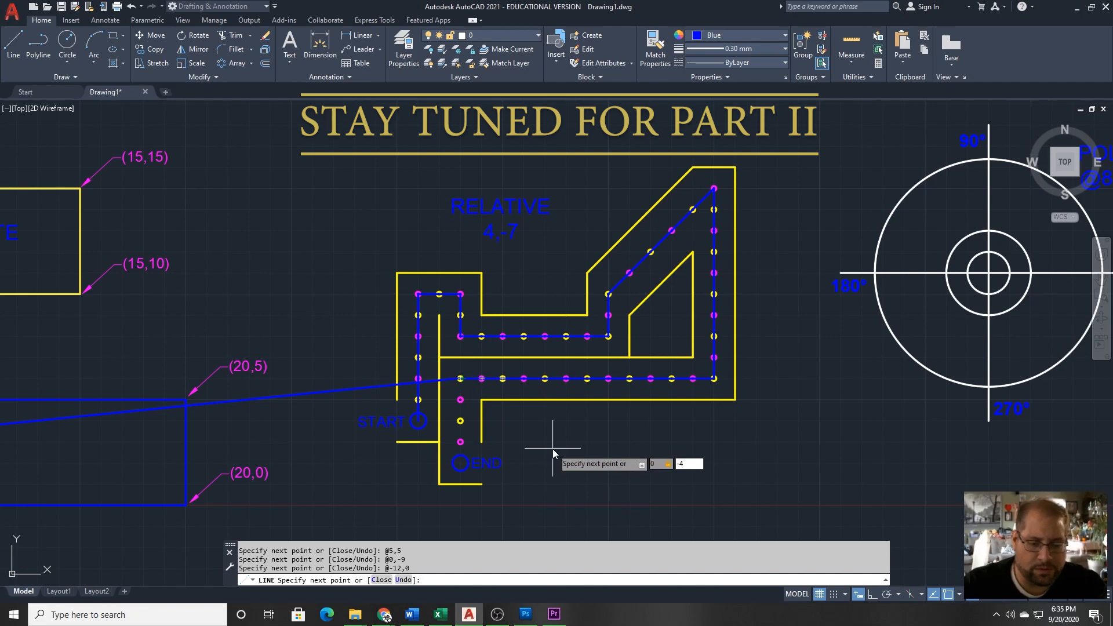
key(Return)
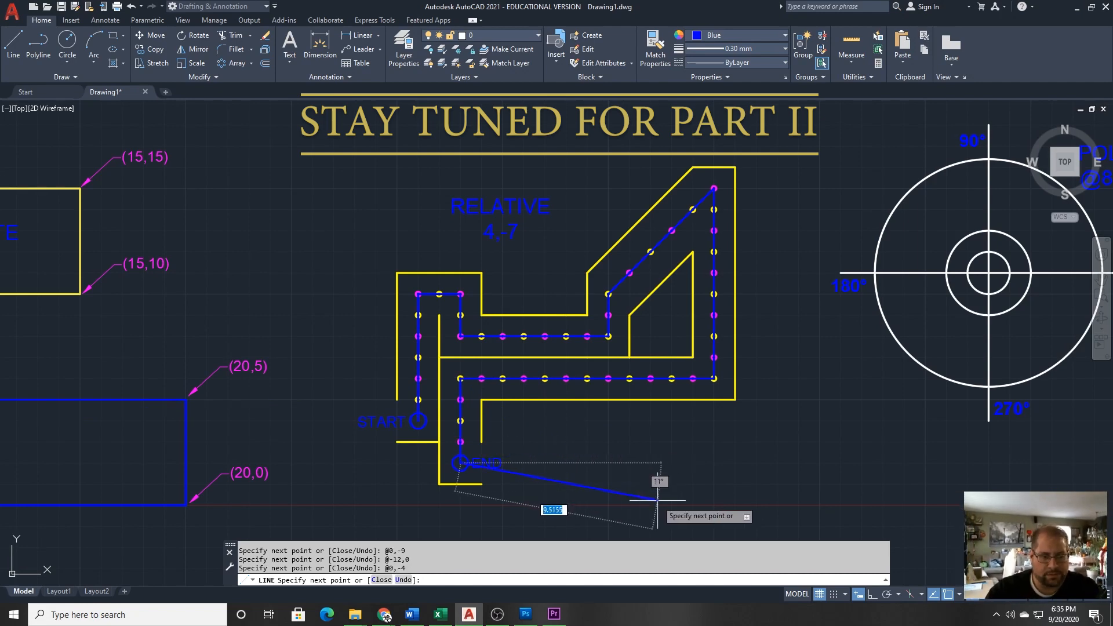
key(Escape)
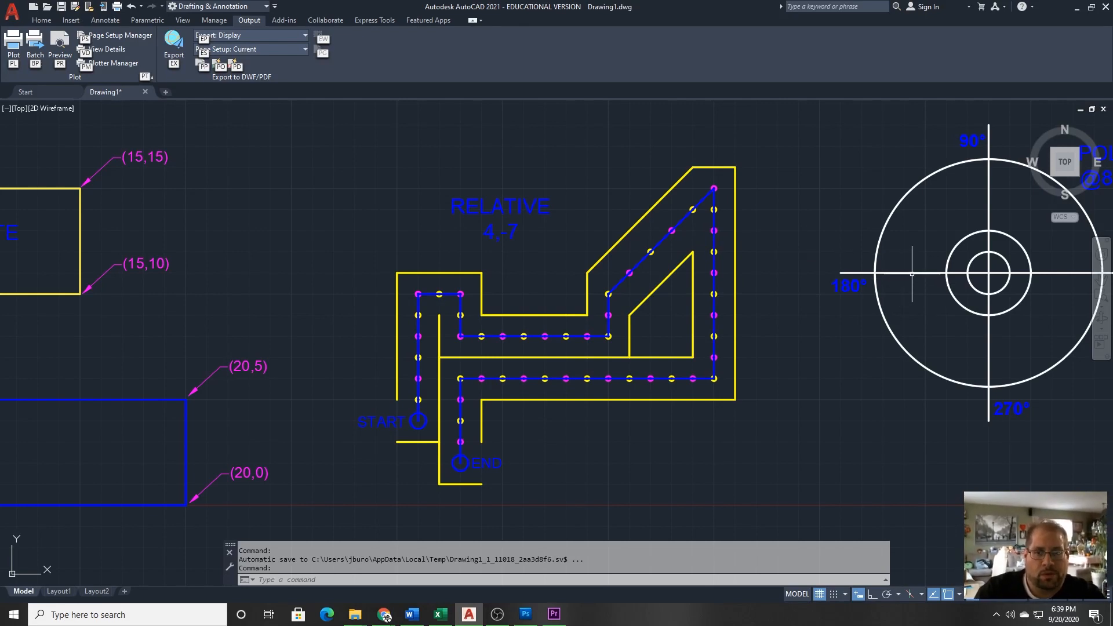
Step: Start a line in the empty area right of the POLAR diagram, using grid snap only for its start point, and draw to polar point @5<0
mouse_move(948, 328)
middle_down()
mouse_move(686, 323)
mouse_move(420, 369)
mouse_move(253, 330)
mouse_move(231, 335)
middle_up()
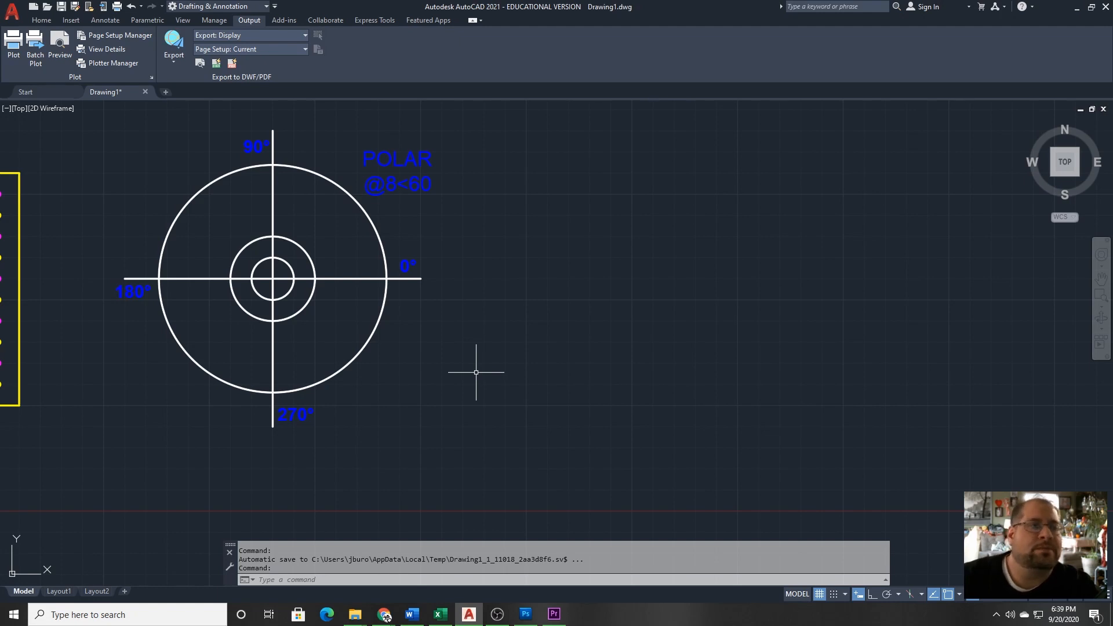
click(41, 20)
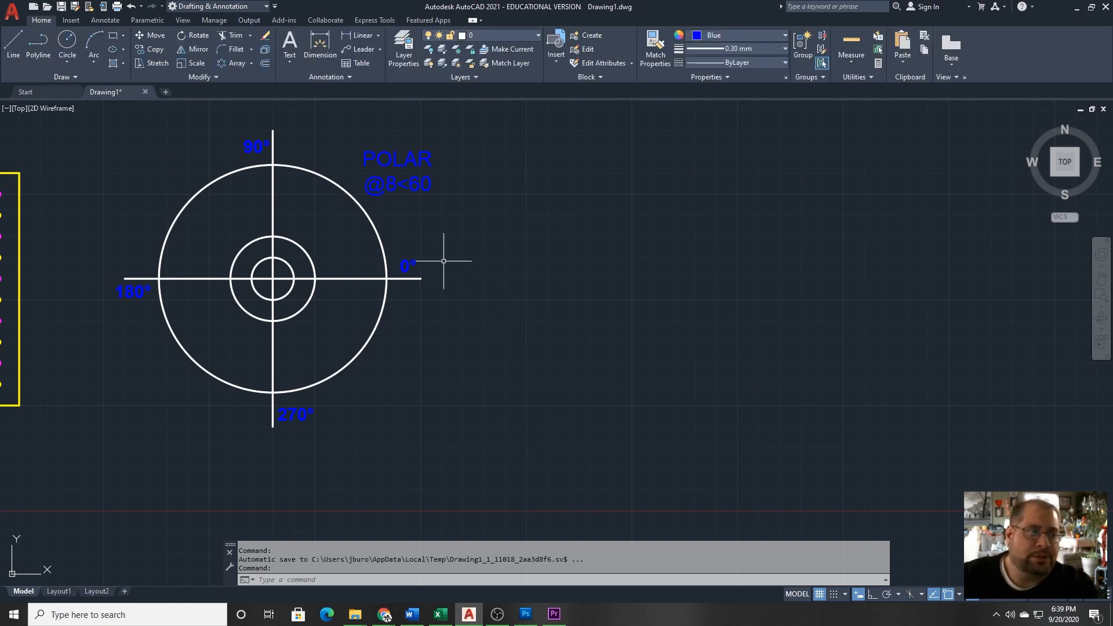
click(13, 44)
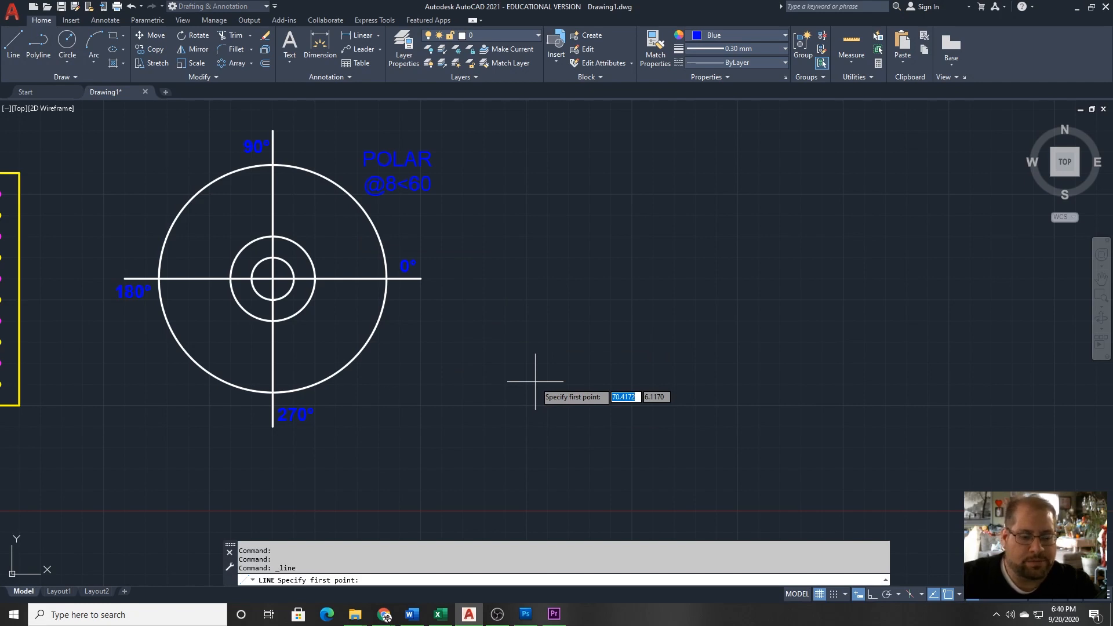
key(F9)
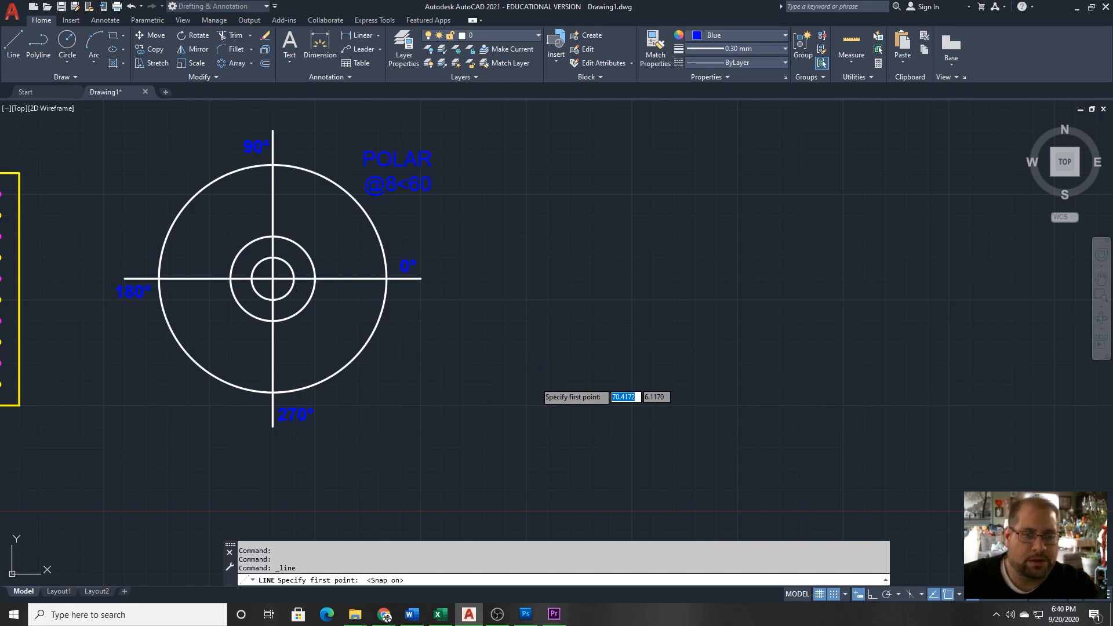
click(484, 405)
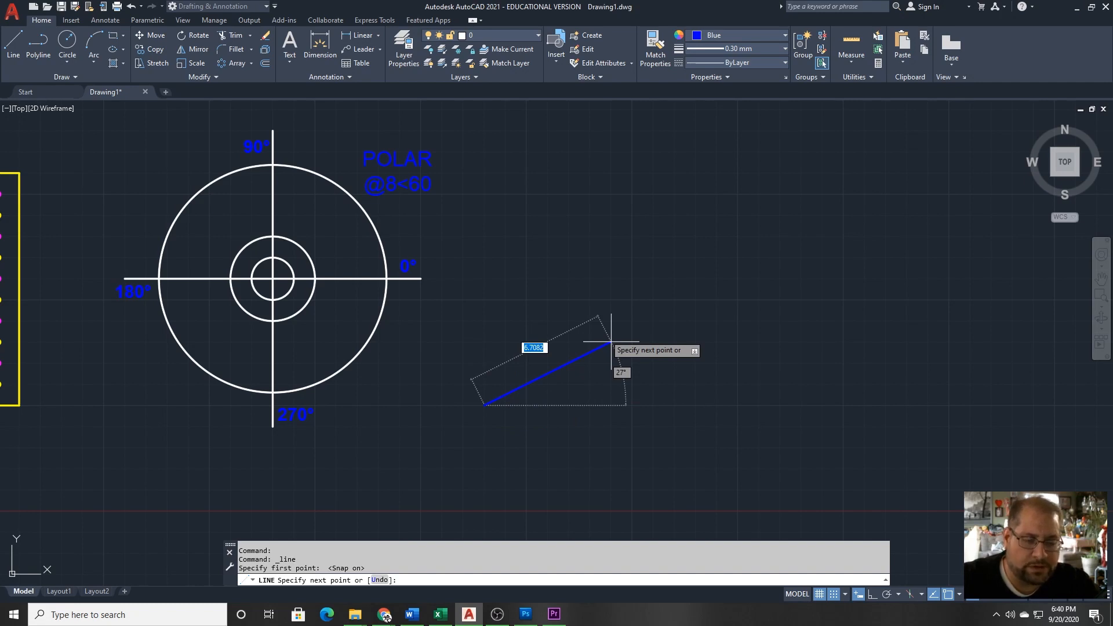
key(F9)
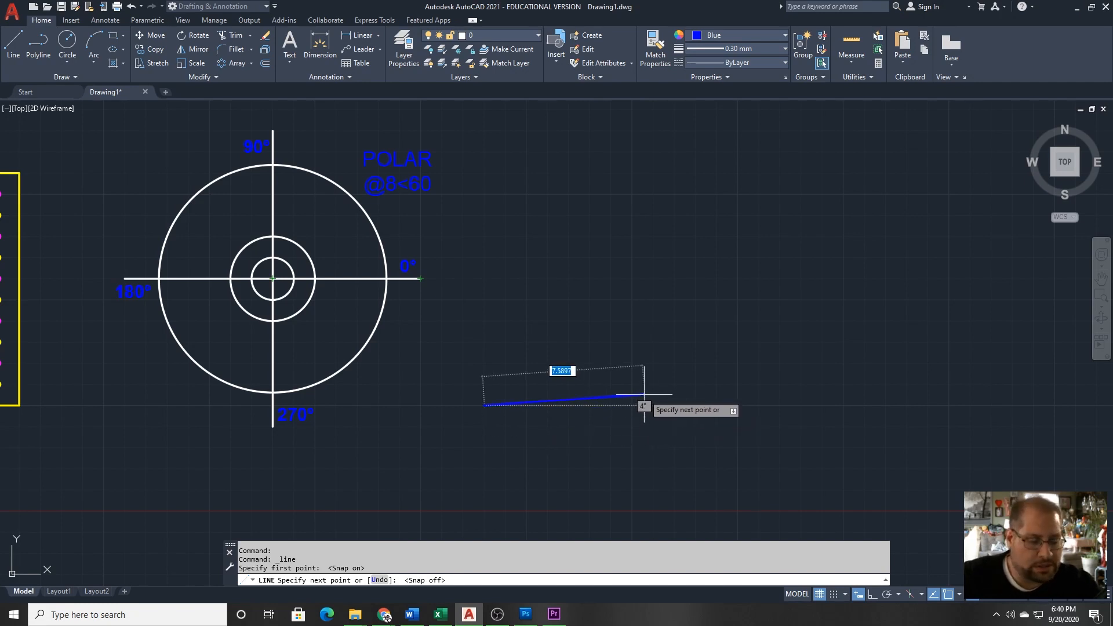
text(@)
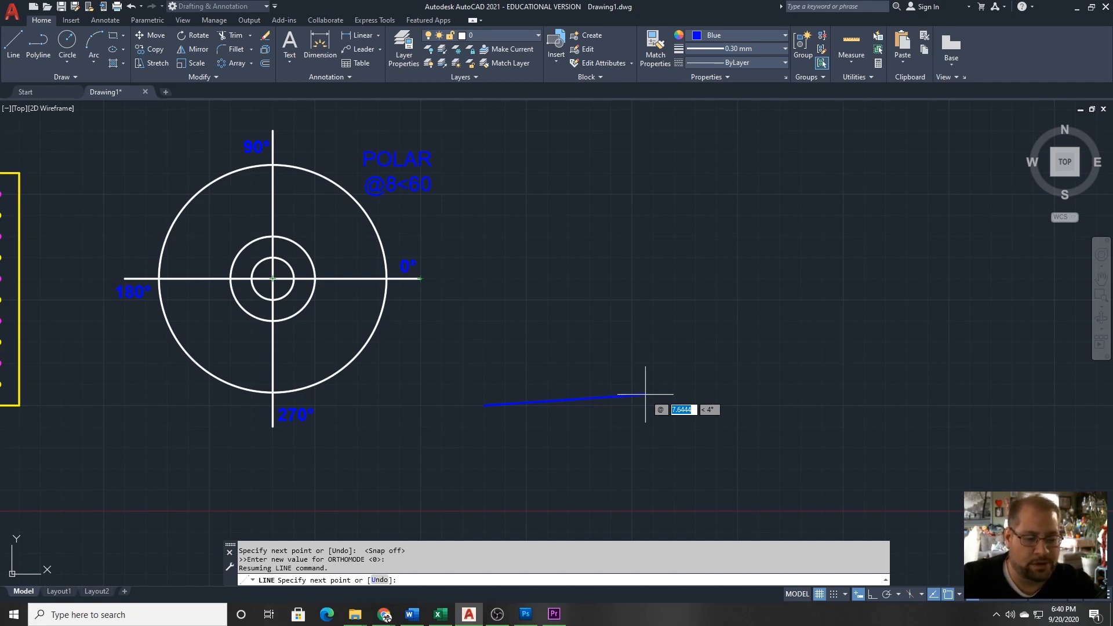
text(5)
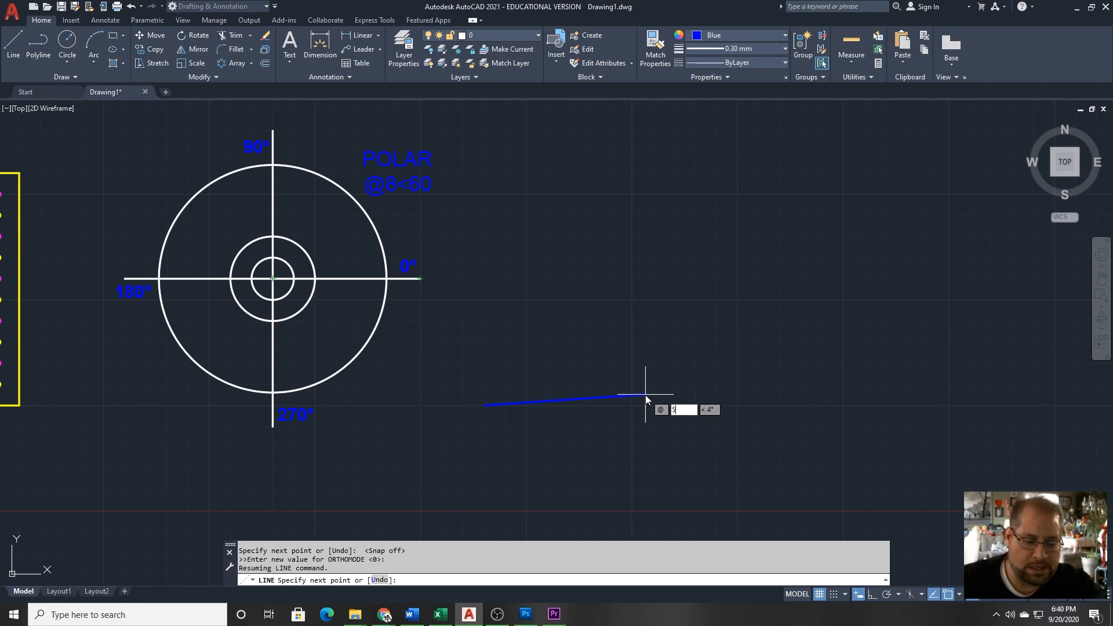
key(Tab)
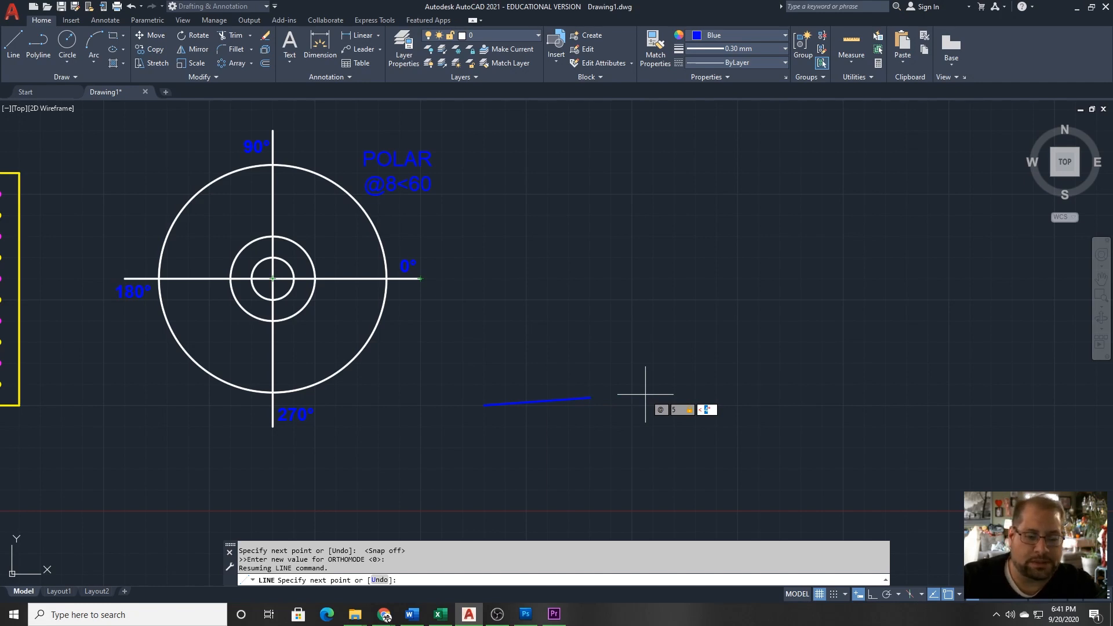
text(0)
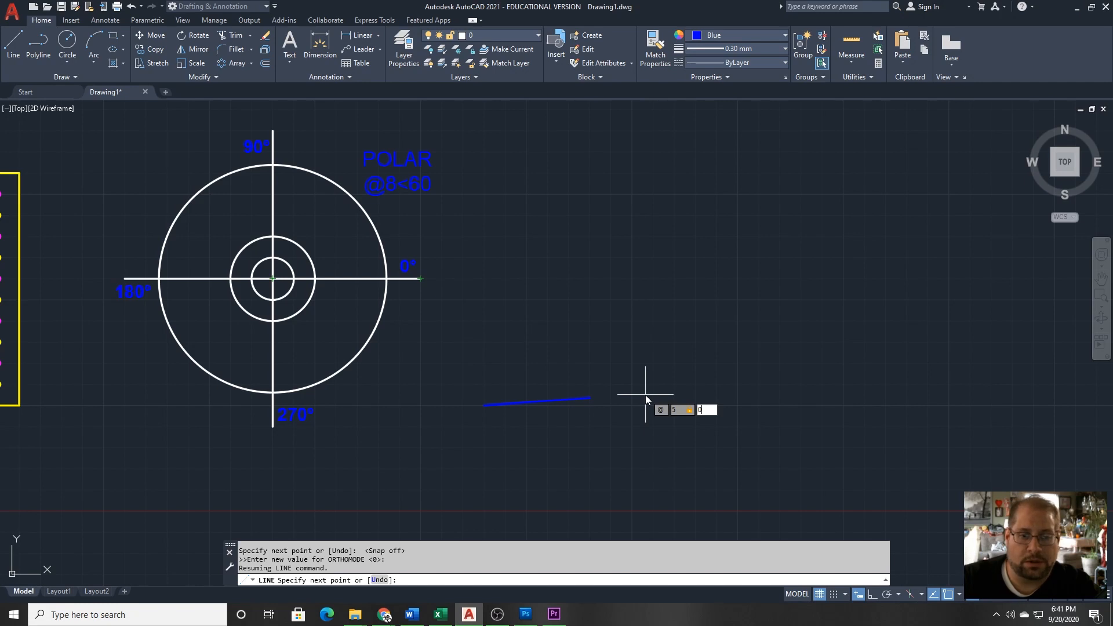
key(Return)
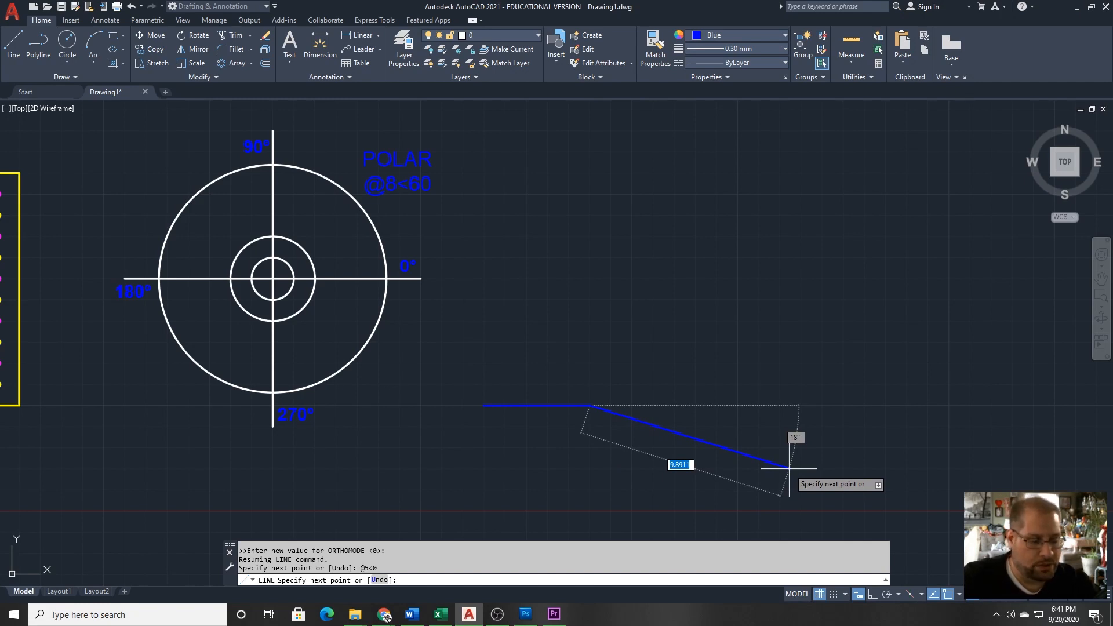
Step: Continue the line straight up with a segment to polar point @7<90
text(@)
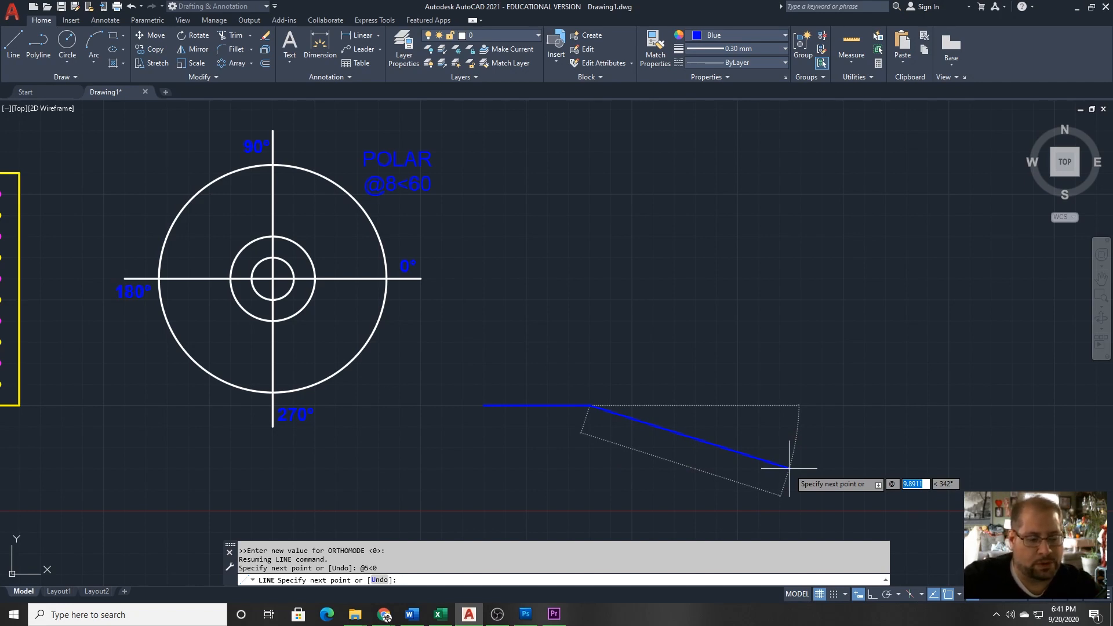
text(7)
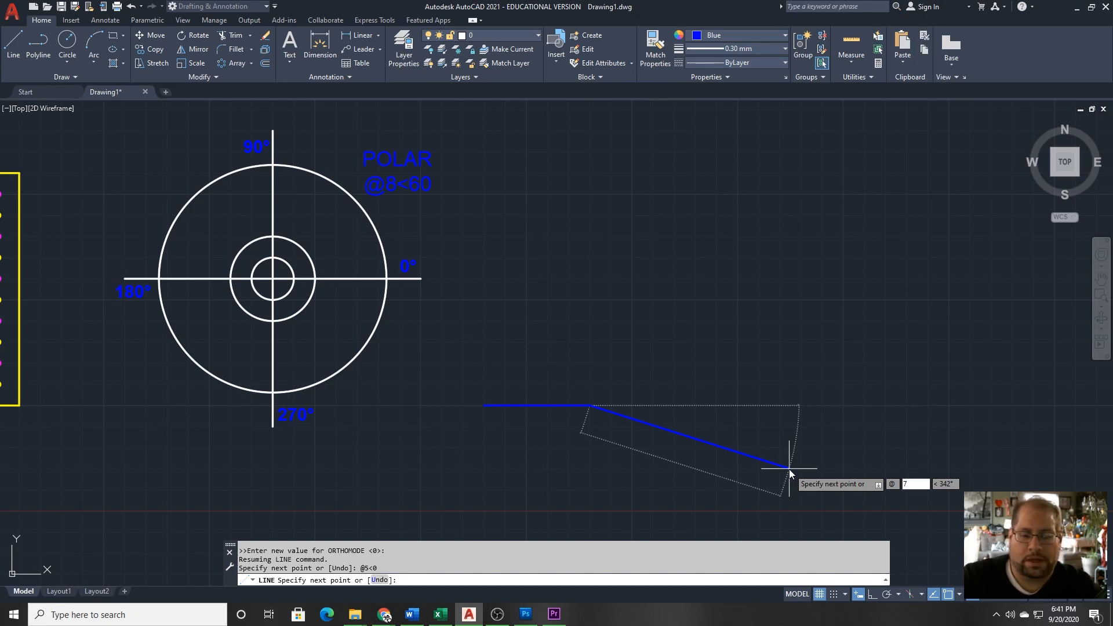
key(Tab)
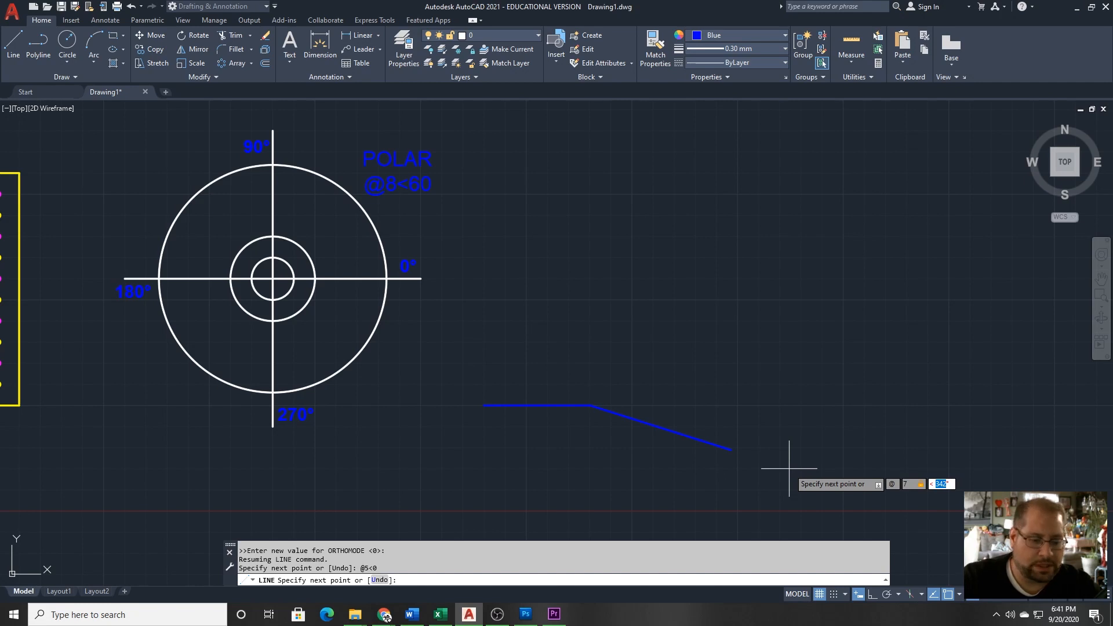
text(90)
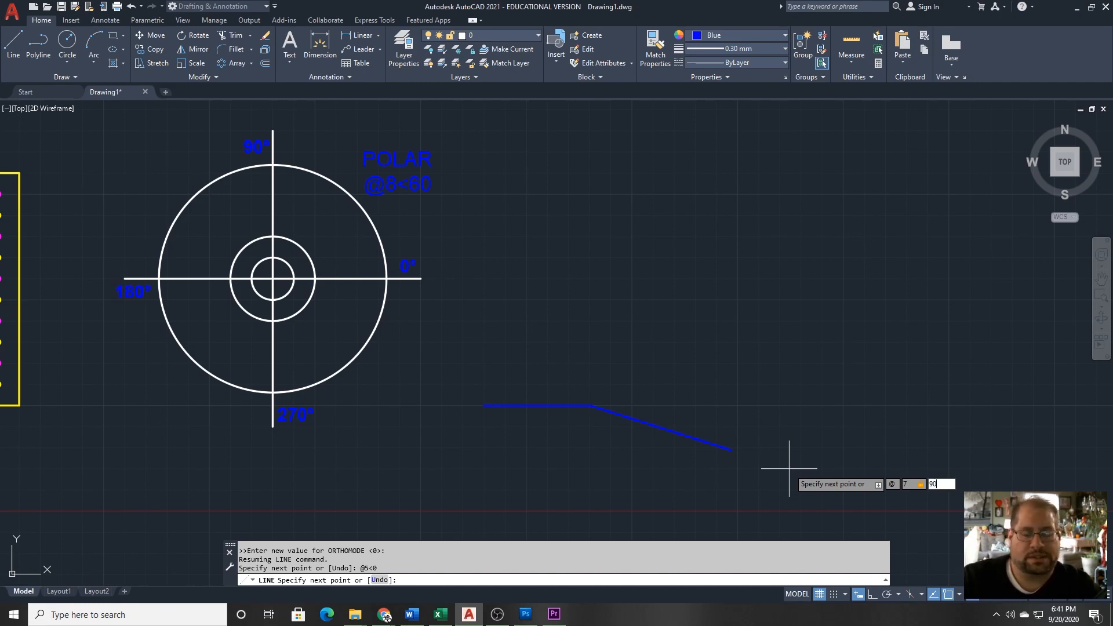
key(Return)
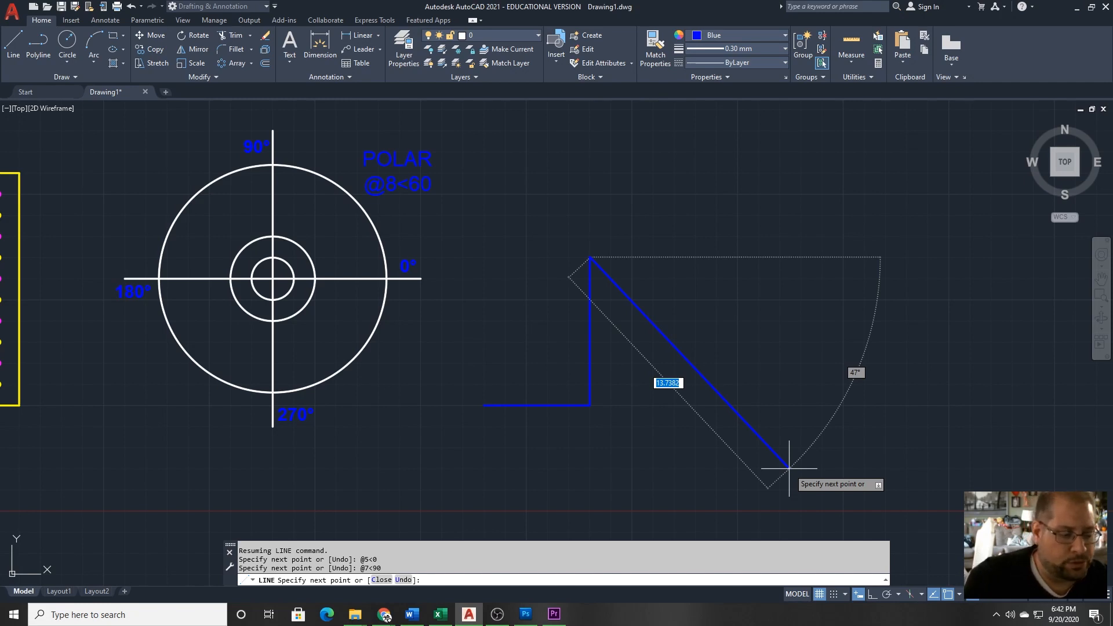
Step: Add a short angled segment to polar point @2<30 from the top of the vertical line
text(@)
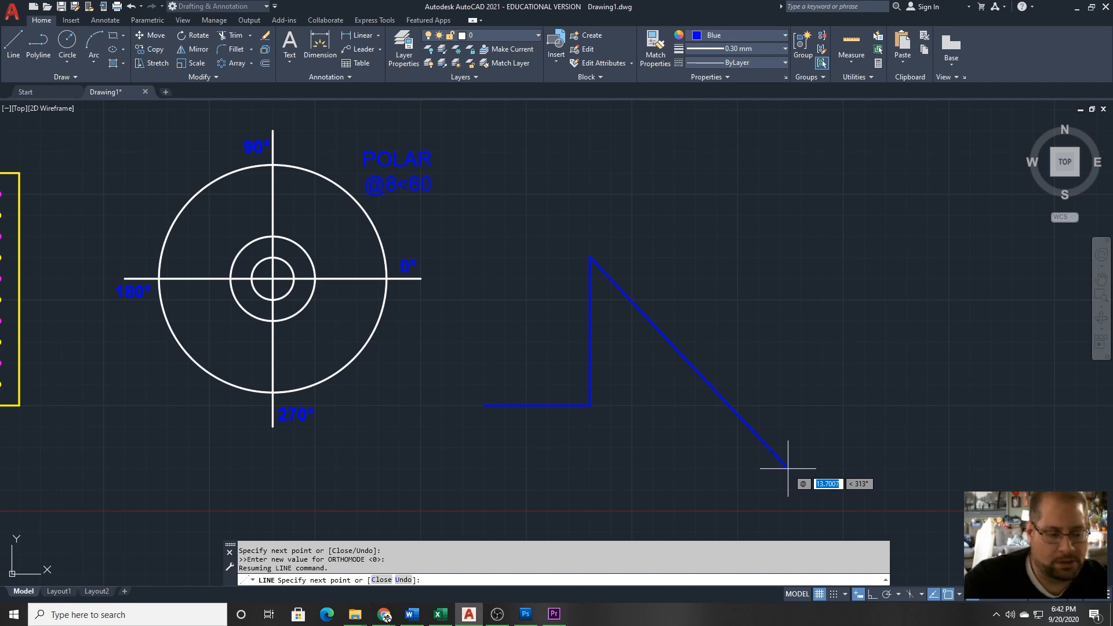
text(2)
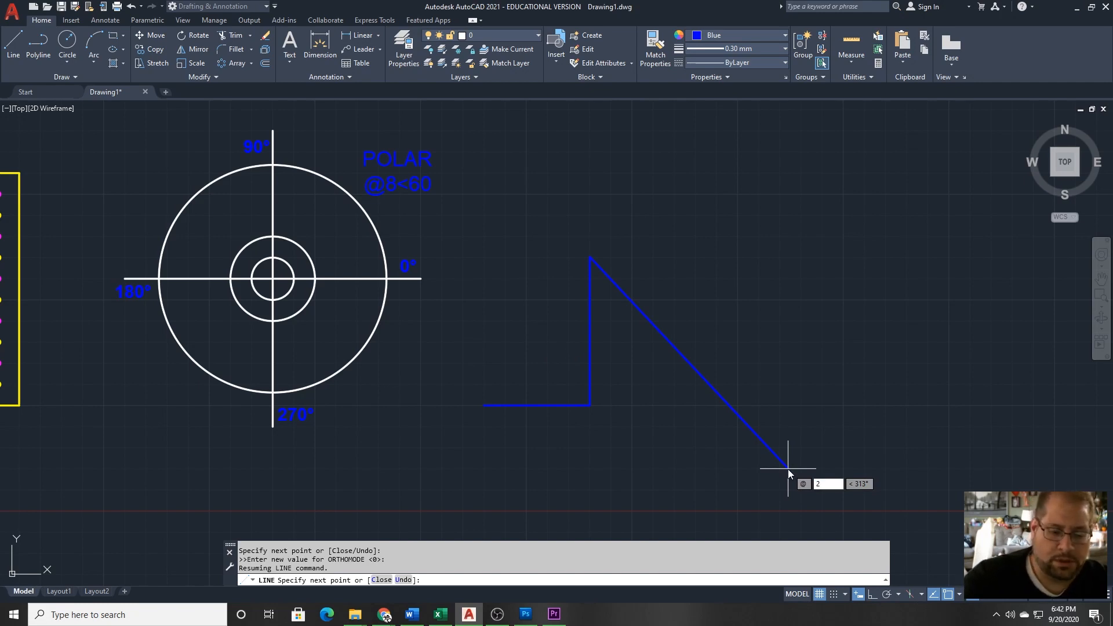
key(Tab)
text(30)
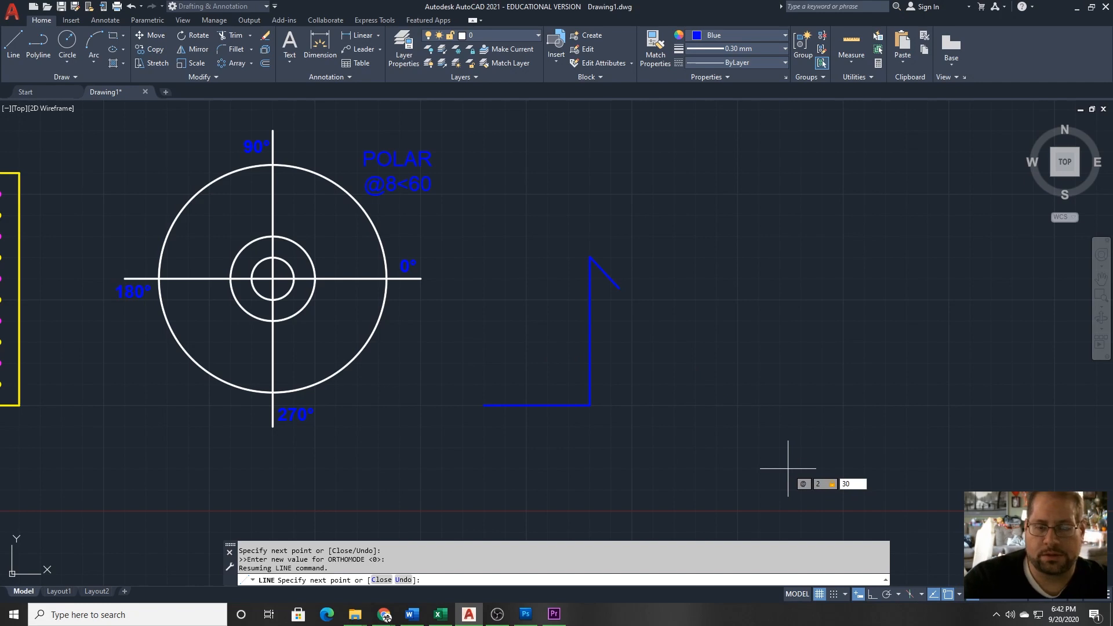
key(Return)
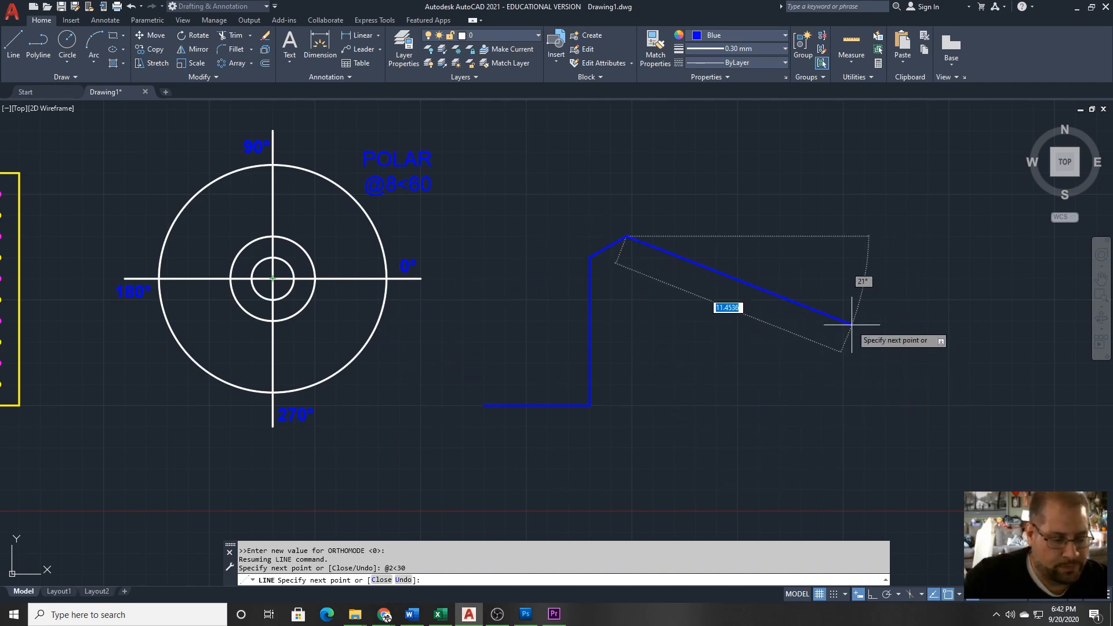
Step: Draw the next line segment diagonally down from the shape's peak to polar point @5<315
text(@)
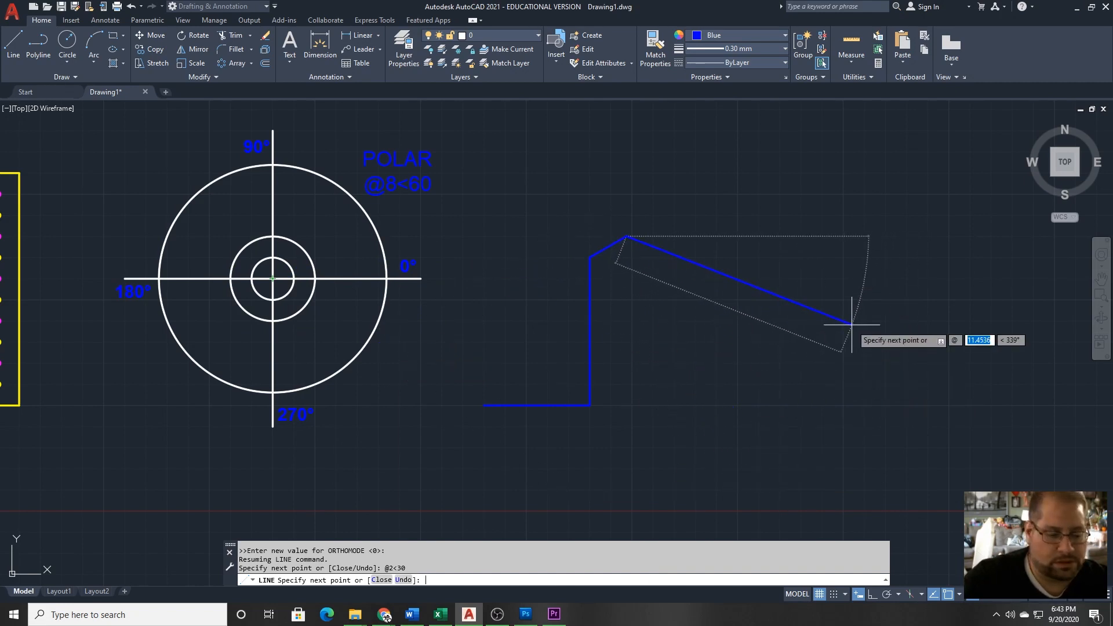
text(5)
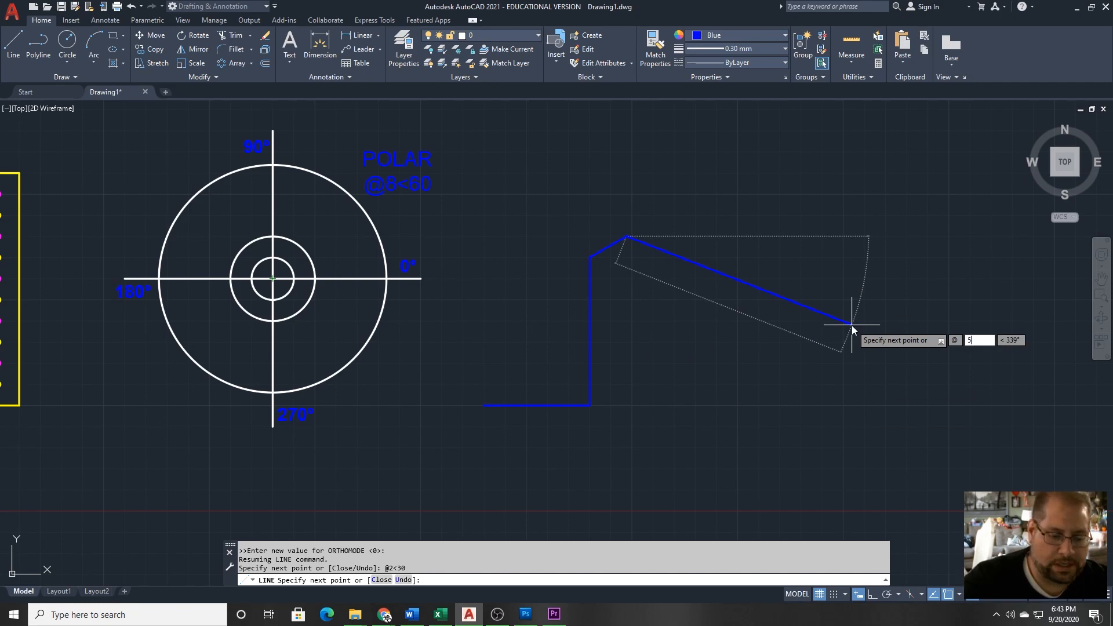
key(Tab)
text(315)
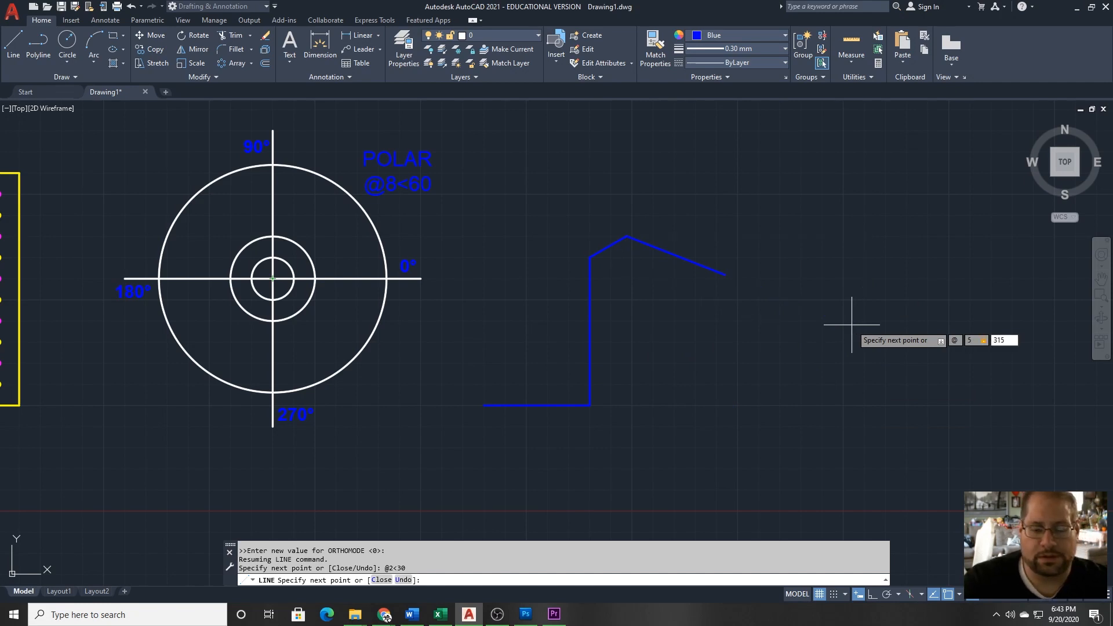
key(Return)
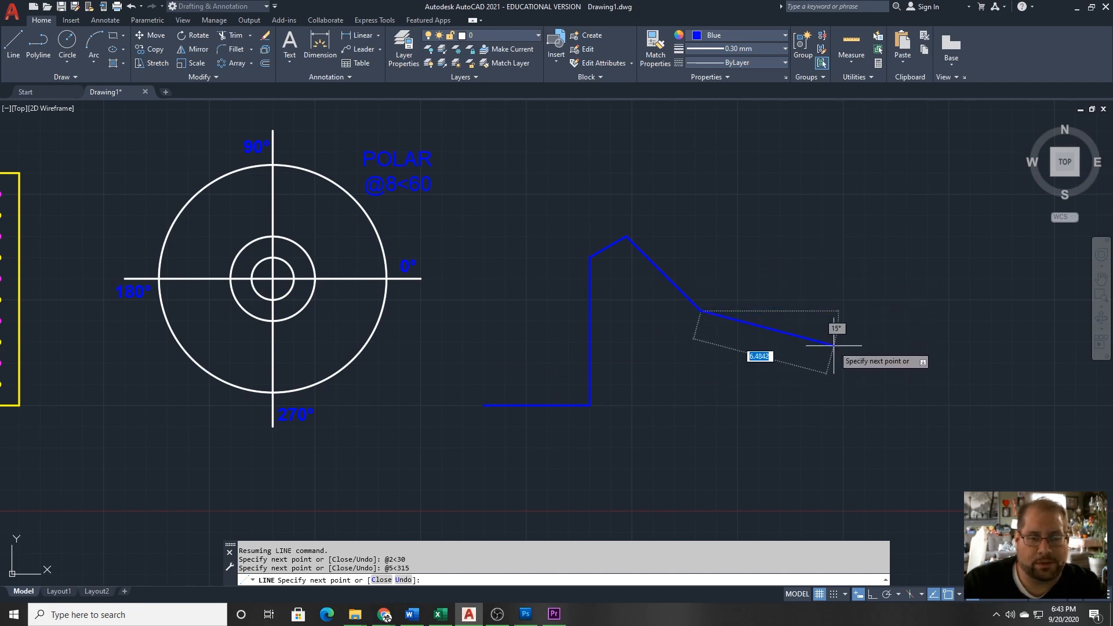
Step: Extend the downward diagonal with another segment to polar point @5<-45, using a negative angle
text(@ )
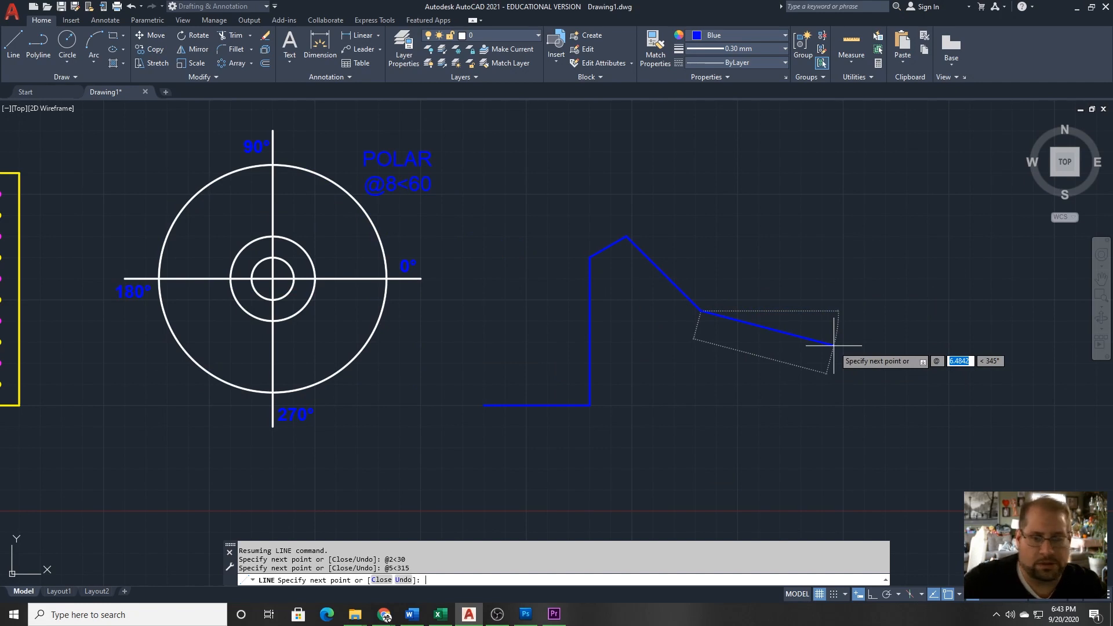
text(5)
key(Tab)
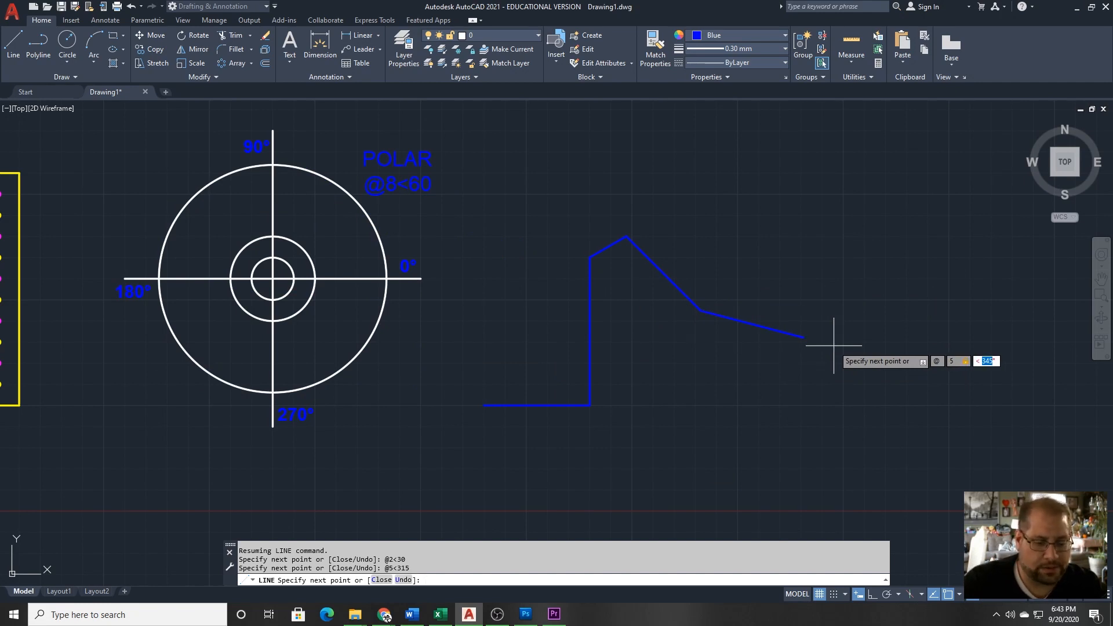
text(-45)
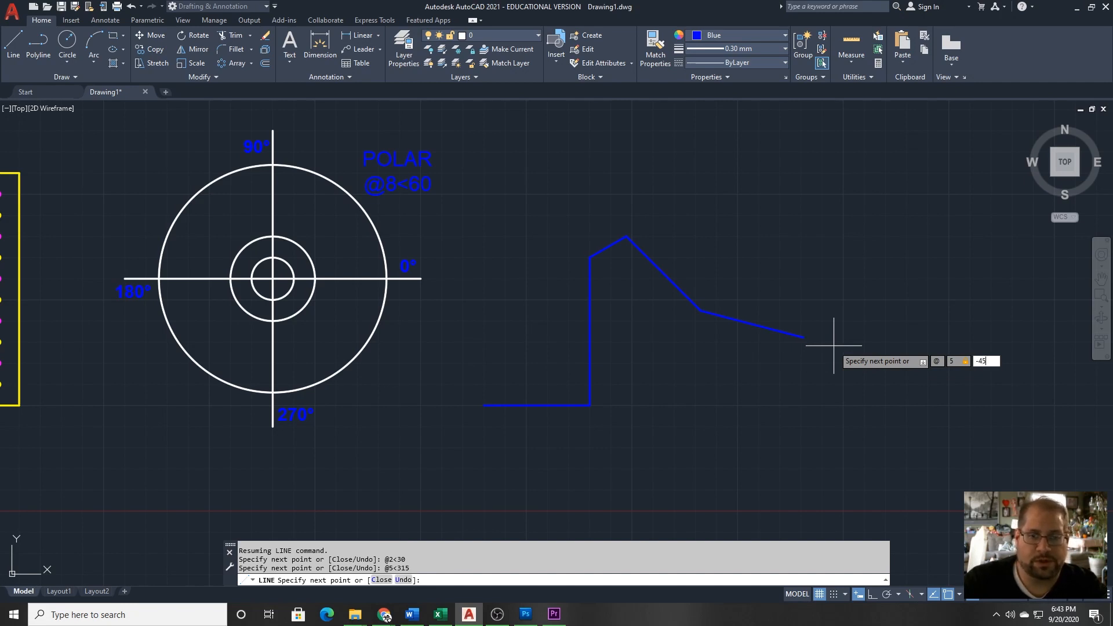
key(Return)
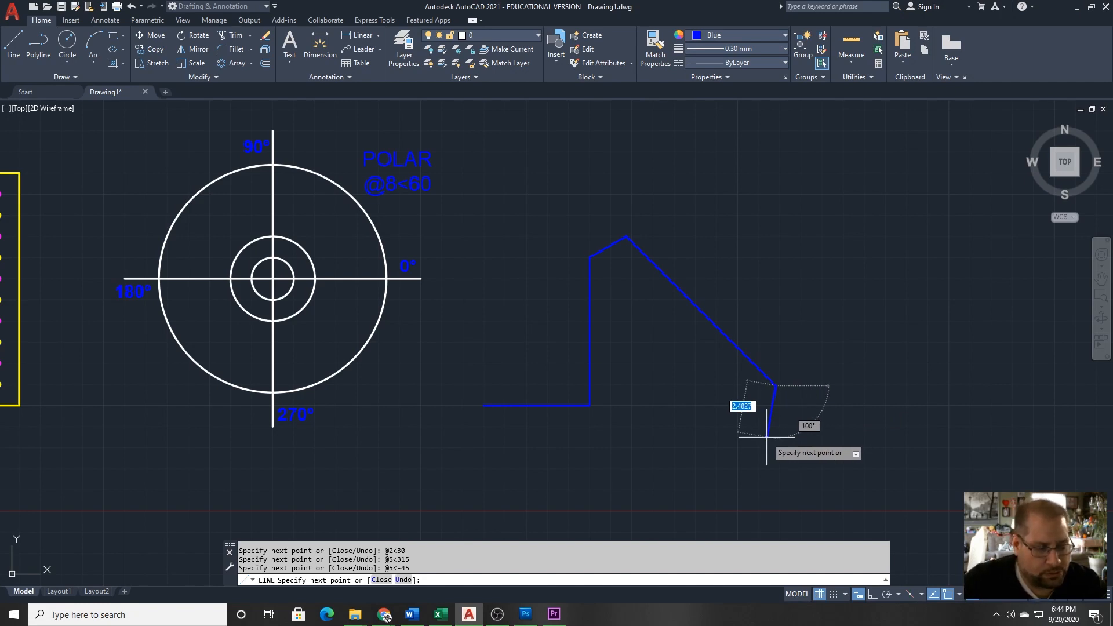
Step: Add a horizontal segment from the lower end of the diagonal back toward the vertical line, to polar point @4<180
text(@)
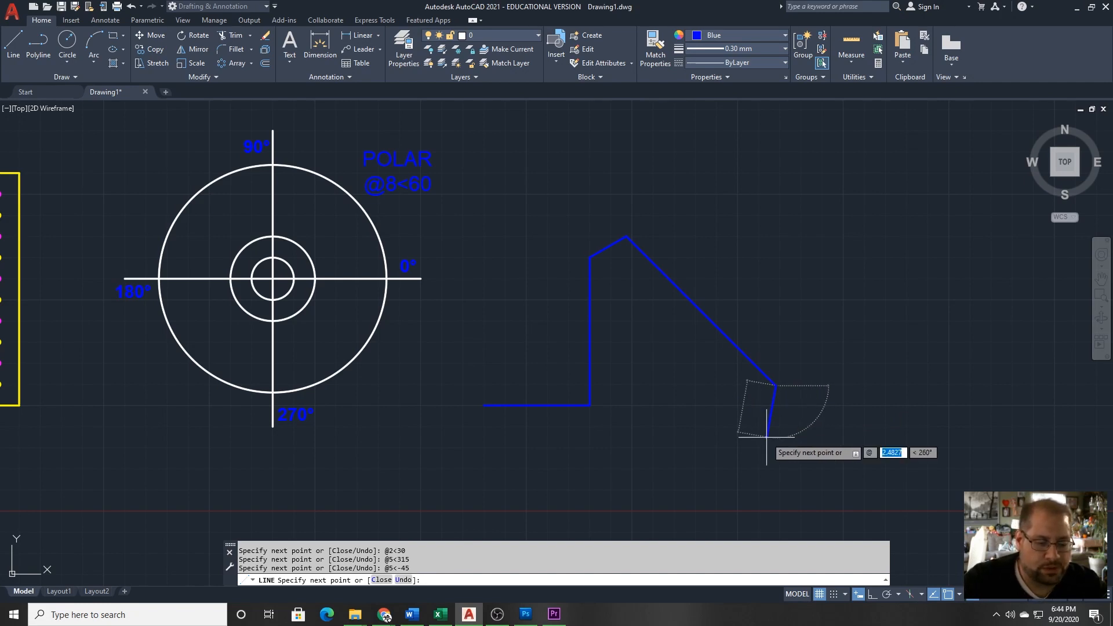
text(4)
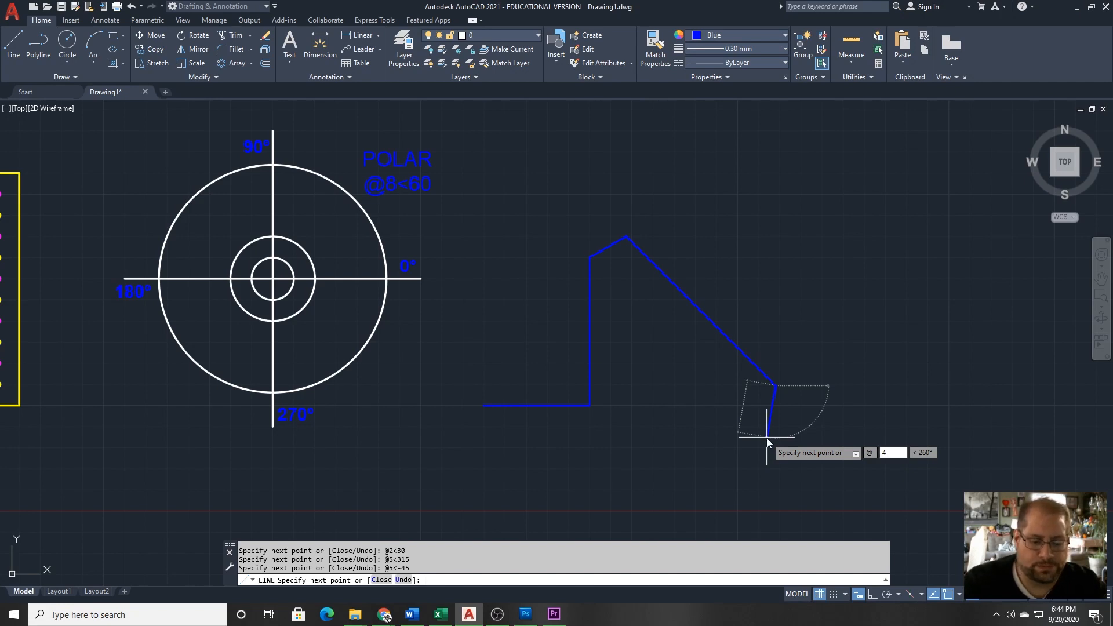
key(Tab)
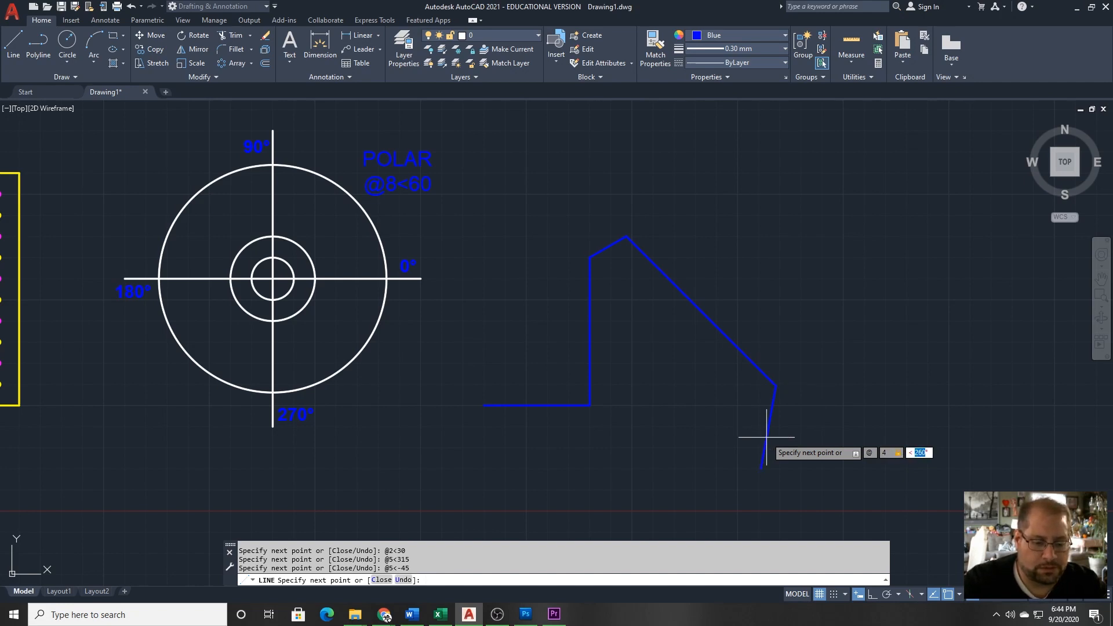
text(180)
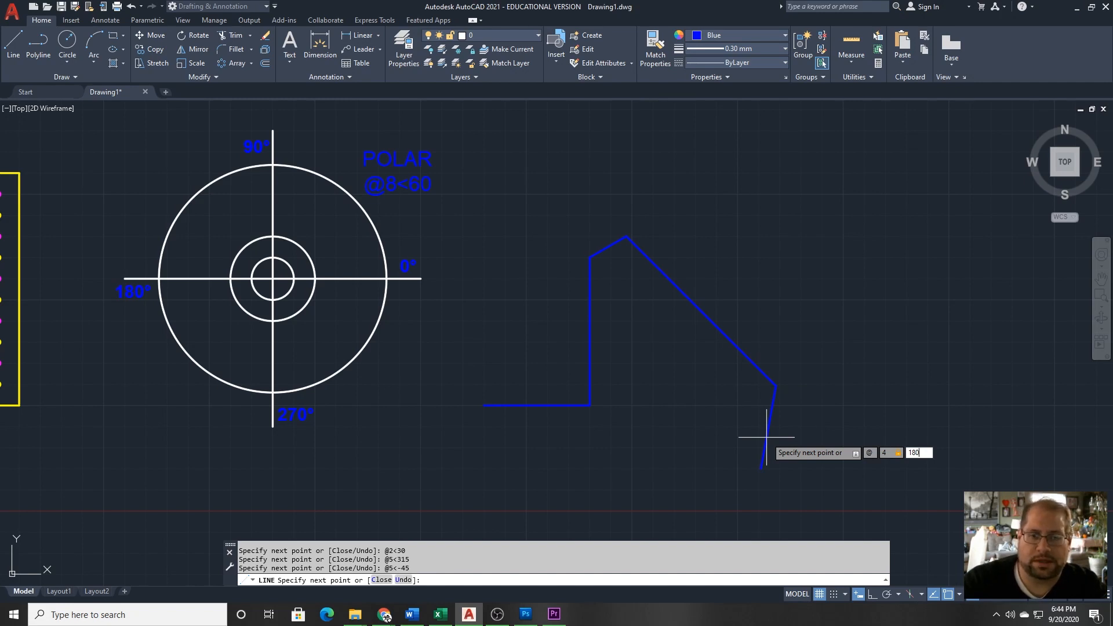
key(Return)
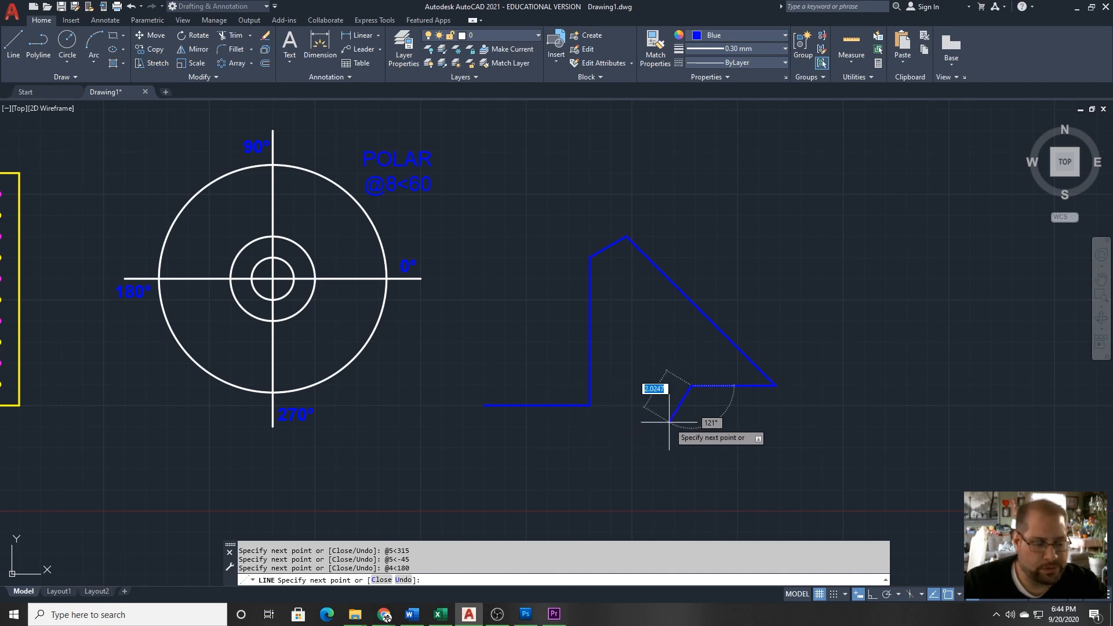
Step: Add a slightly sloped segment to polar point @4<195 and end the line
text(@ )
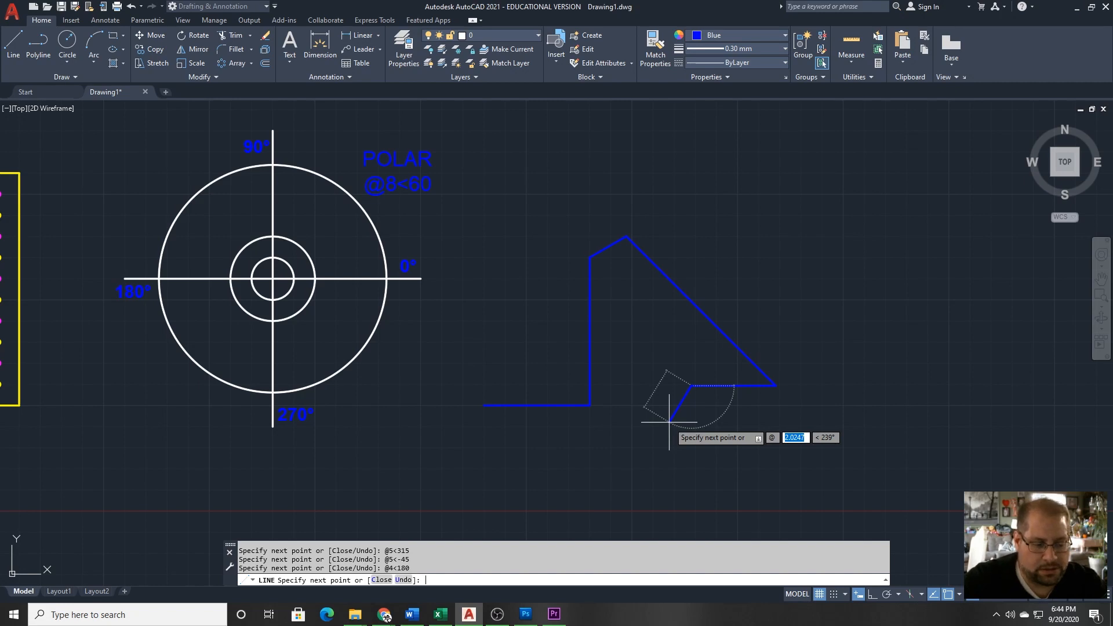
text(4)
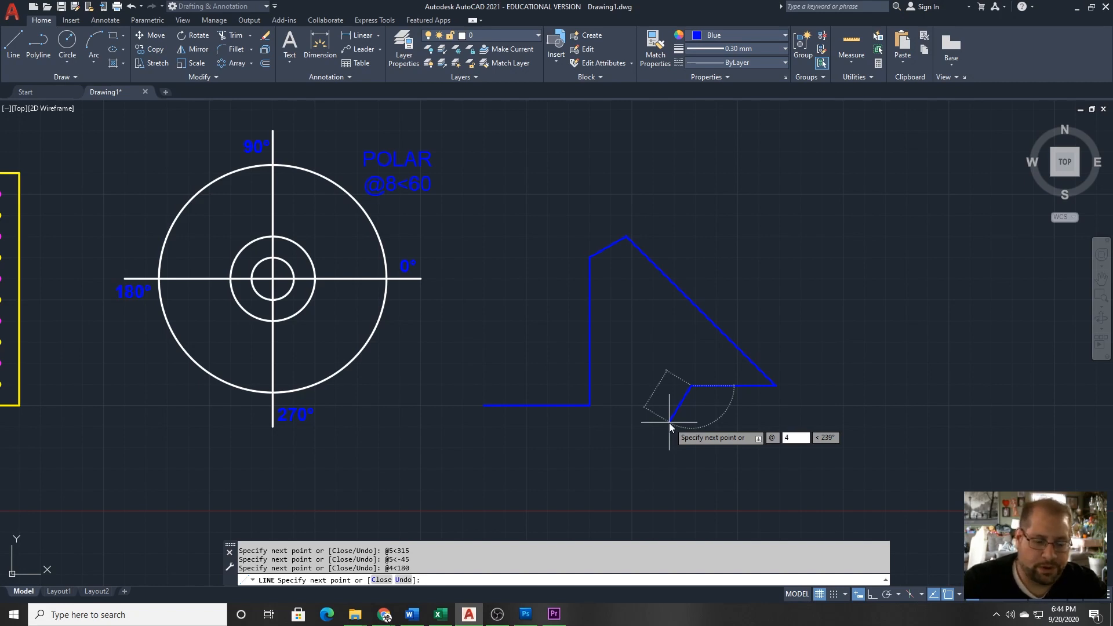
key(Tab)
text(195)
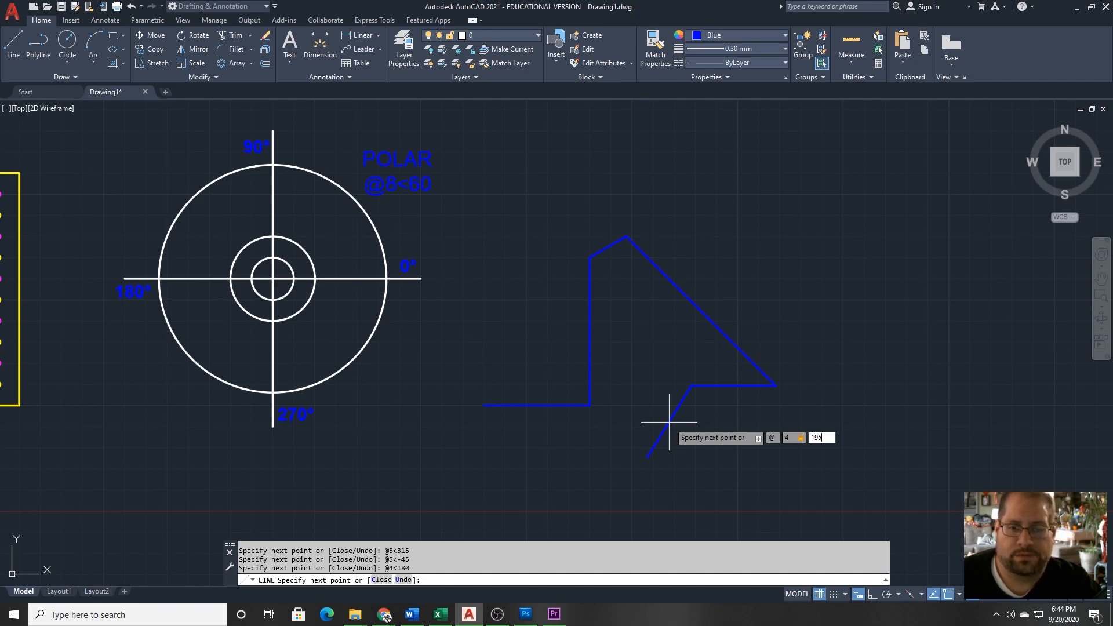
key(Return)
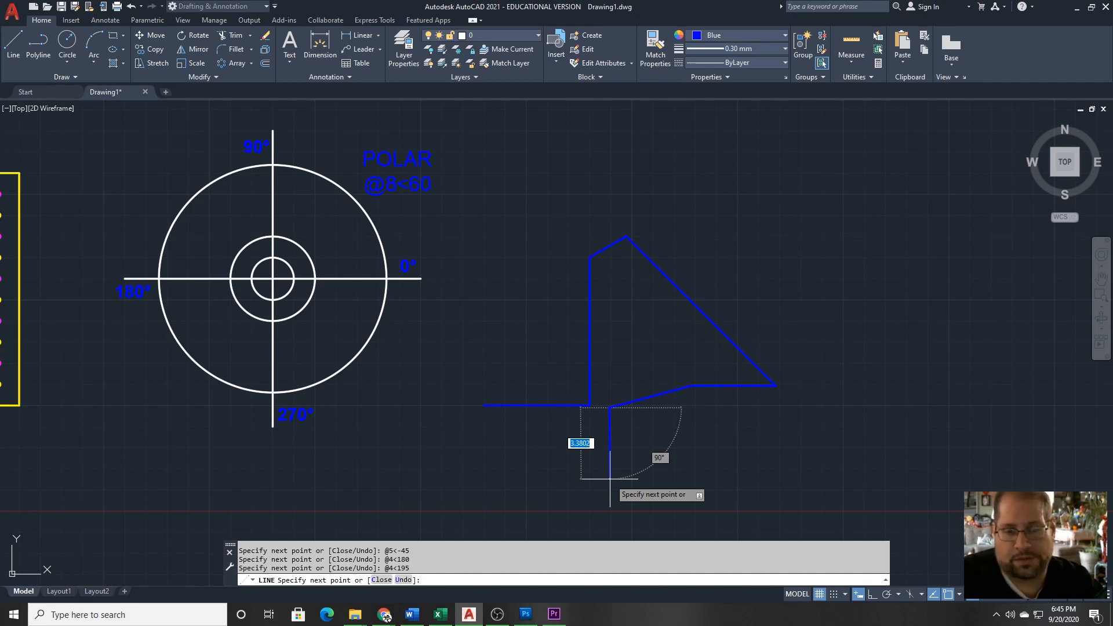
key(Escape)
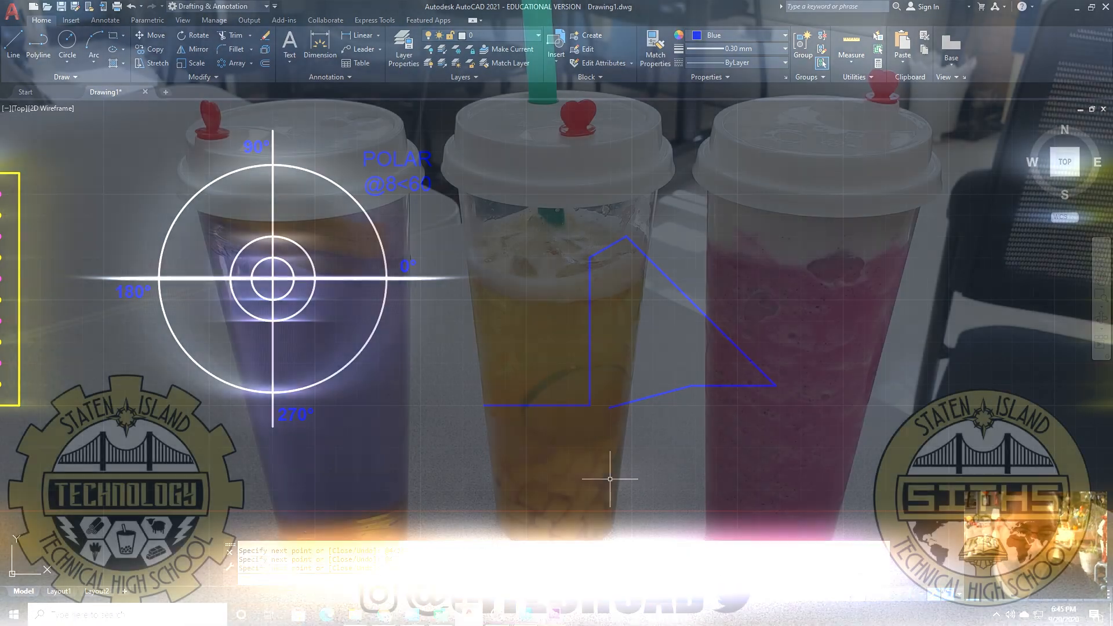